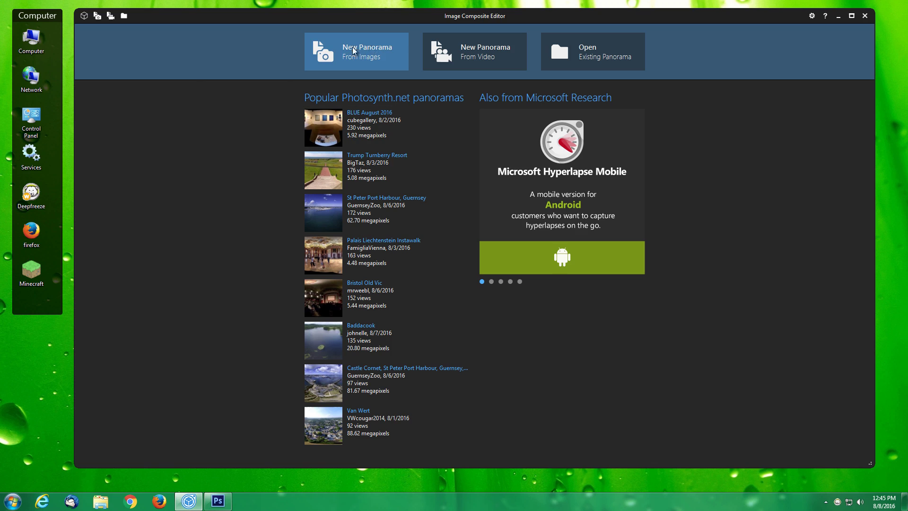
Step: Start a new panorama from images and browse to the DCIM > 100MEDIA folder on Removable Disk (H:)
click(375, 56)
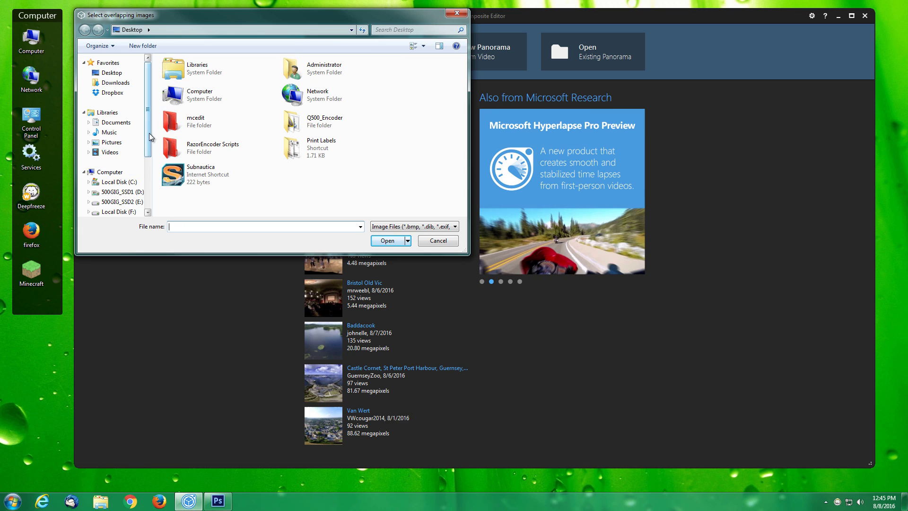
drag(148, 136, 148, 174)
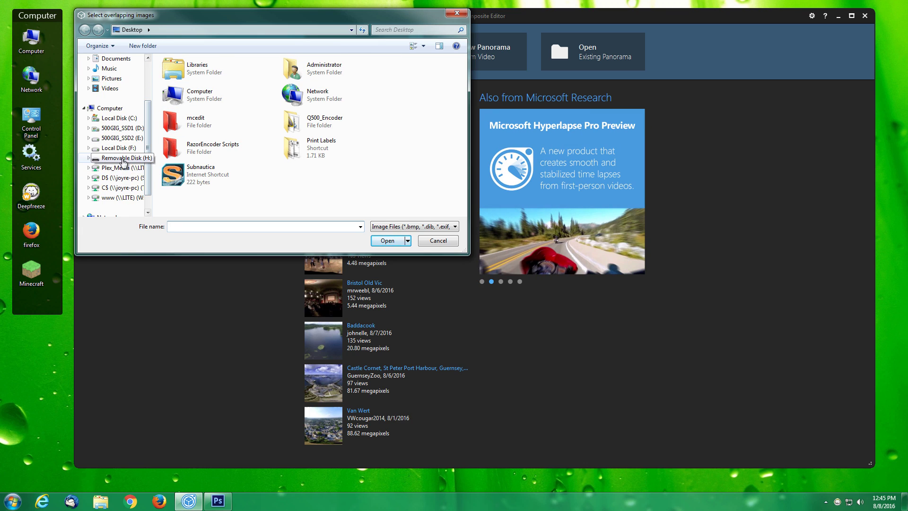
click(121, 158)
double_click(179, 74)
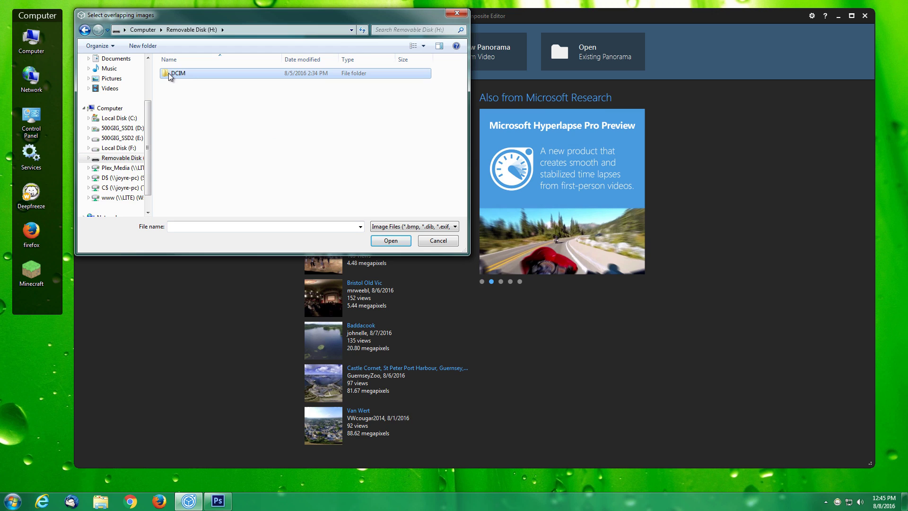
double_click(179, 74)
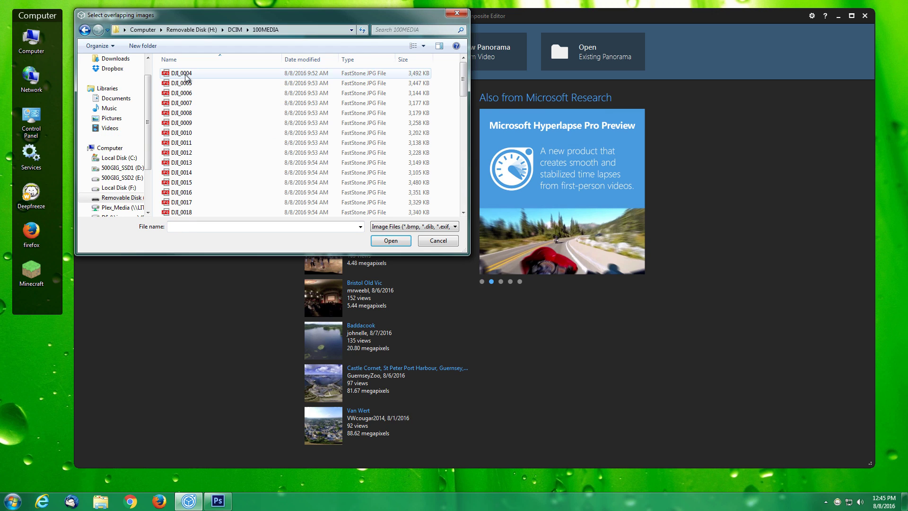
Step: Import all the images from DJI_0004 through DJI_0065 into the panorama project
click(190, 74)
drag(463, 81, 464, 191)
shift+click(193, 212)
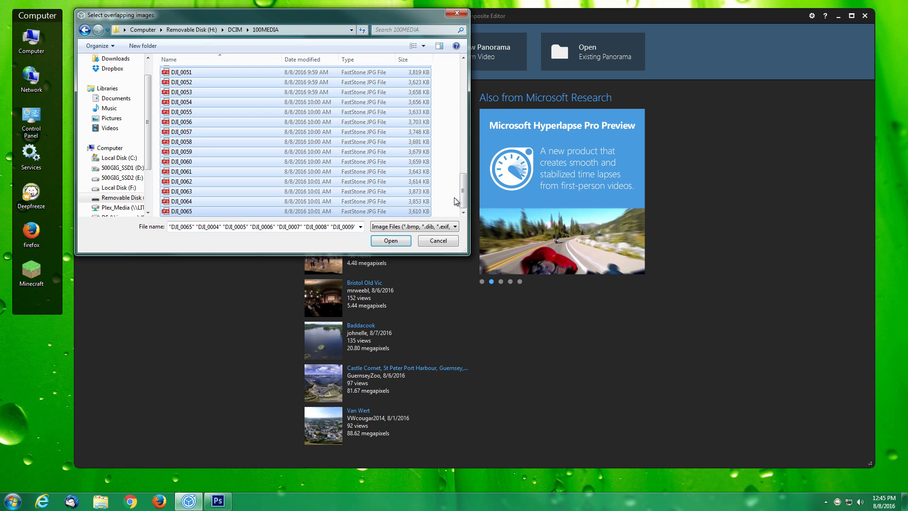
mouse_move(464, 189)
mouse_down()
mouse_move(444, 63)
mouse_move(449, 170)
mouse_move(462, 197)
mouse_up()
click(387, 241)
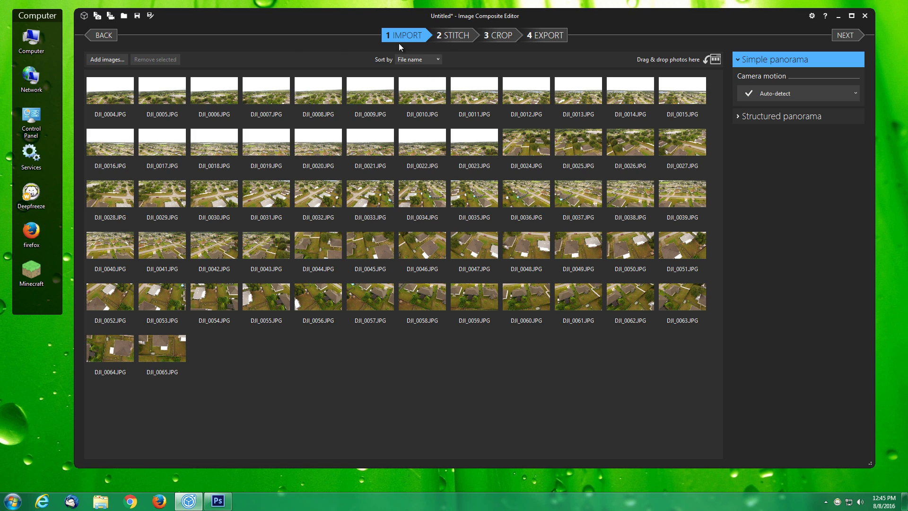
Step: Stitch the imported images and fill the panorama's missing edges with automatic image completion
click(462, 36)
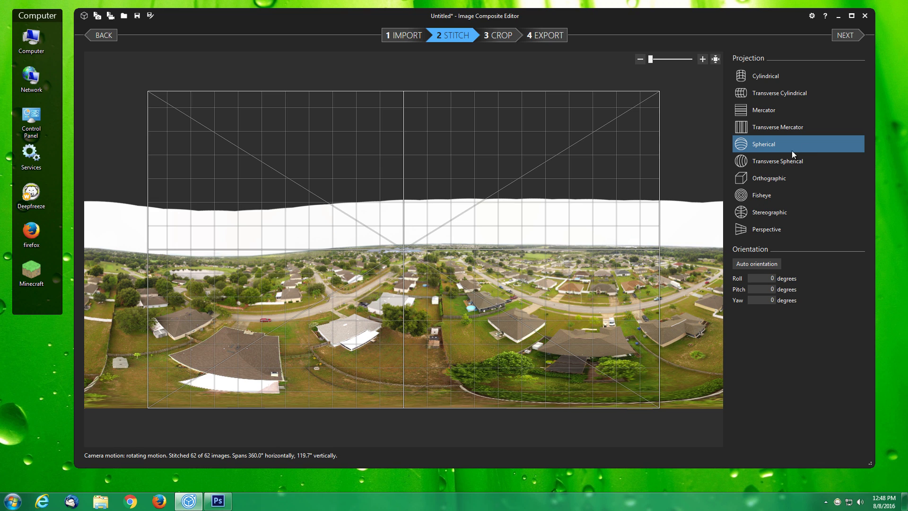
click(507, 36)
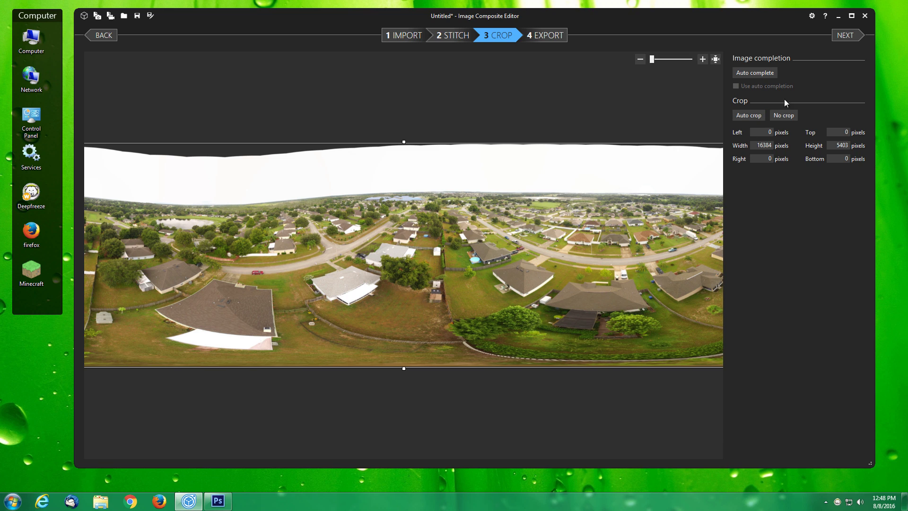
click(771, 75)
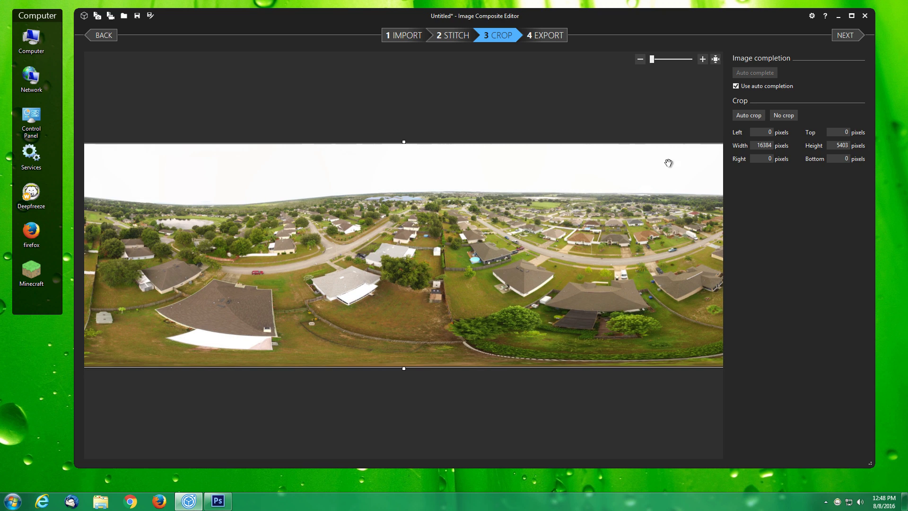
Step: Export the panorama to the Desktop as a PNG image named Pano1
click(542, 36)
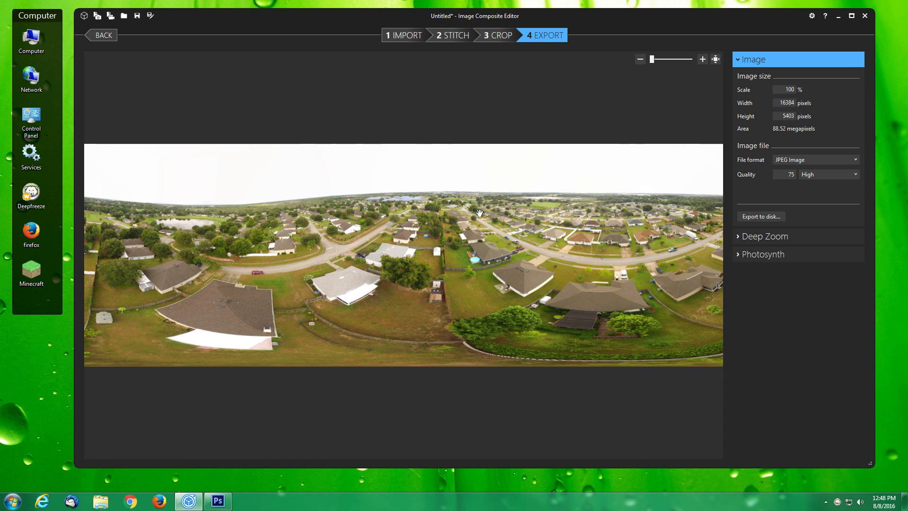
click(854, 160)
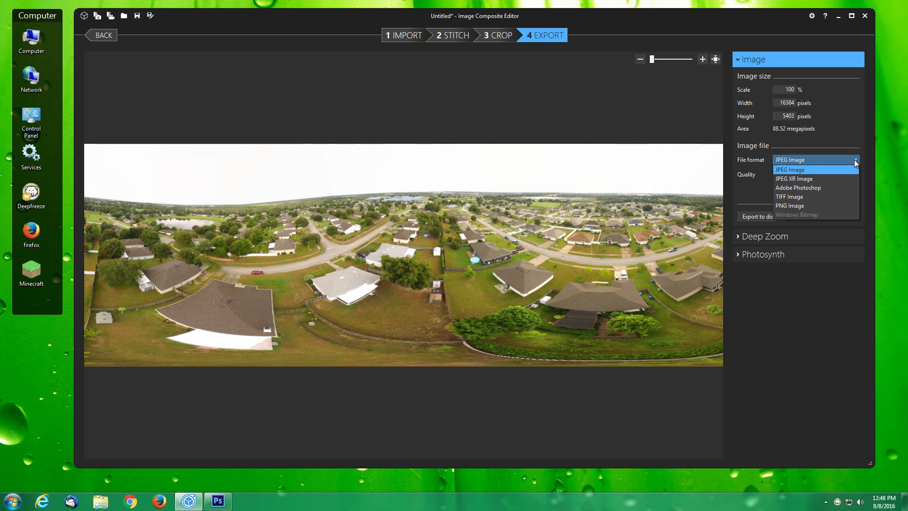
click(809, 206)
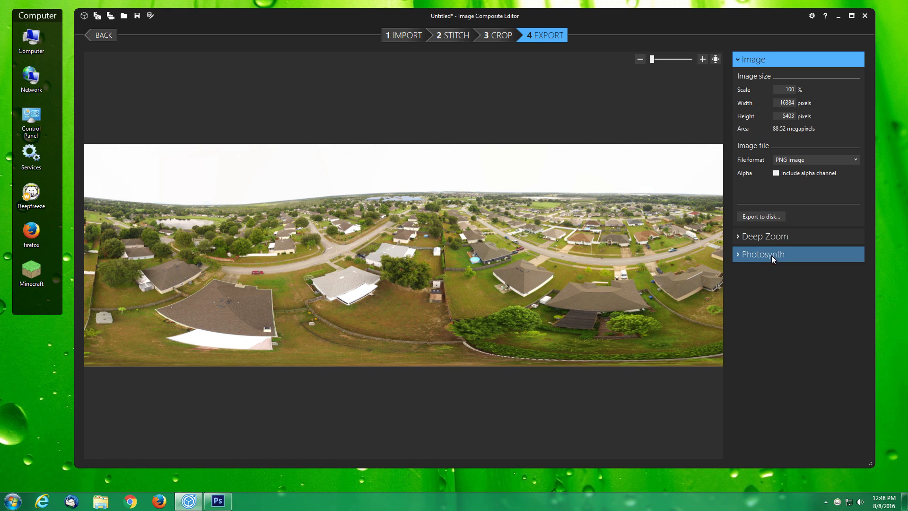
click(766, 215)
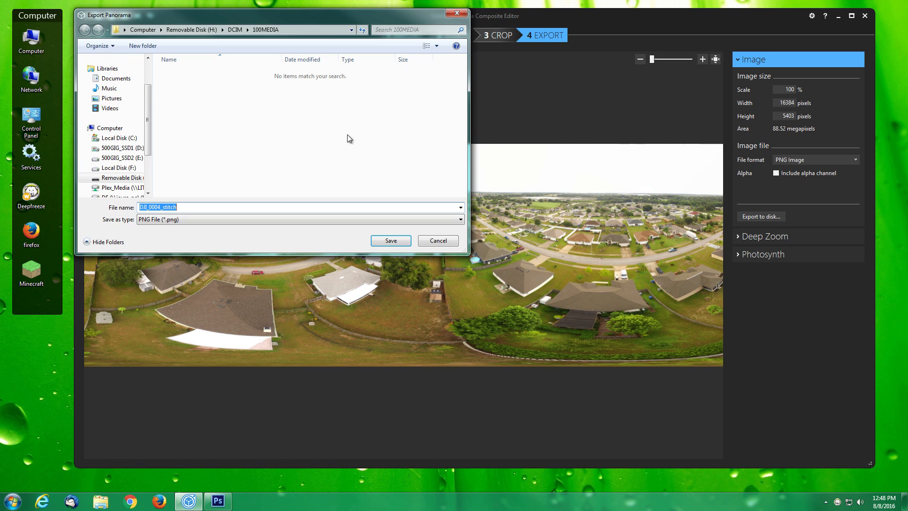
click(114, 73)
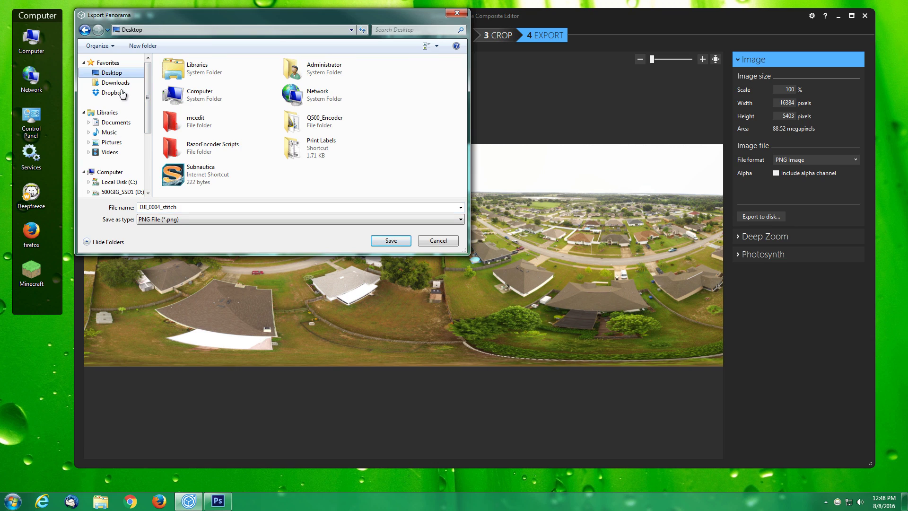
click(192, 209)
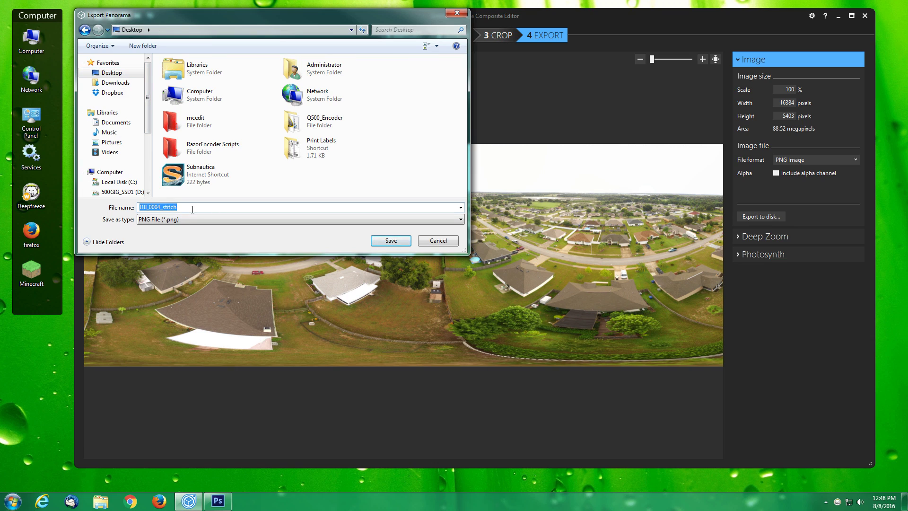
text(Pano1)
click(385, 242)
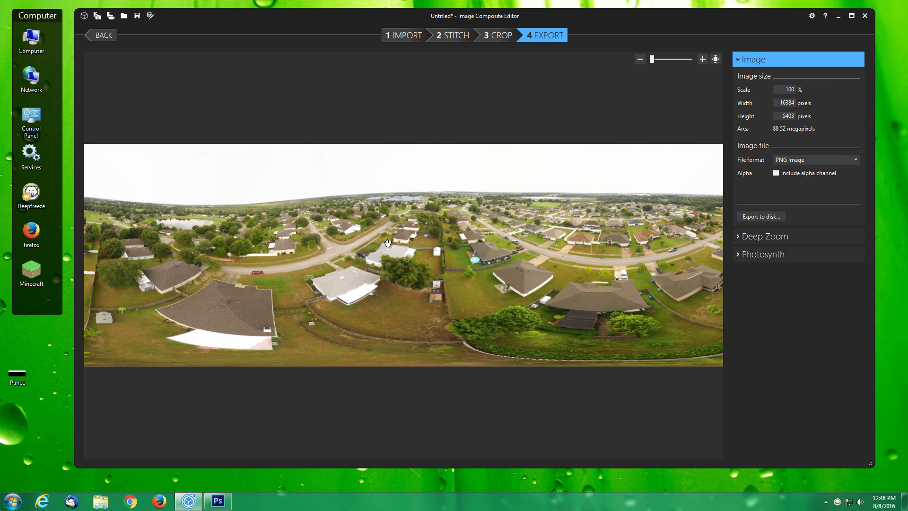
Step: Switch to Photoshop and open the Pano1 image from the desktop
click(838, 15)
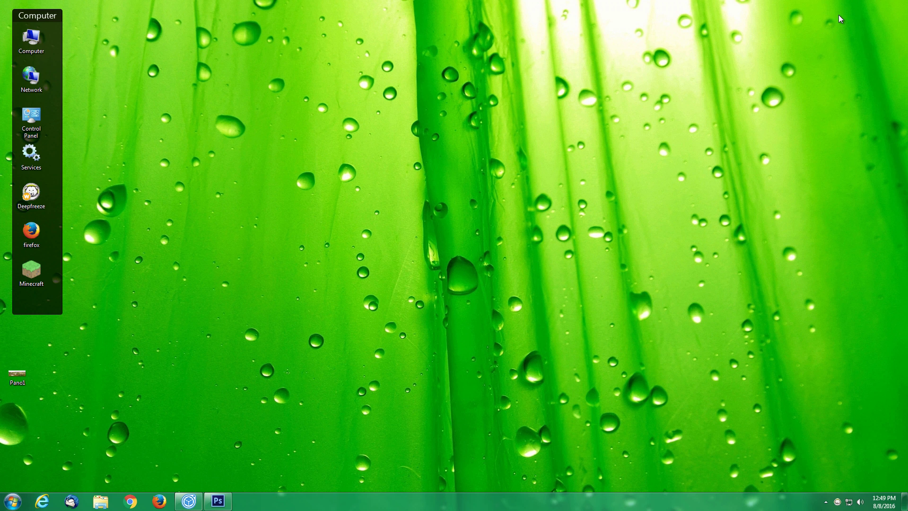
click(225, 501)
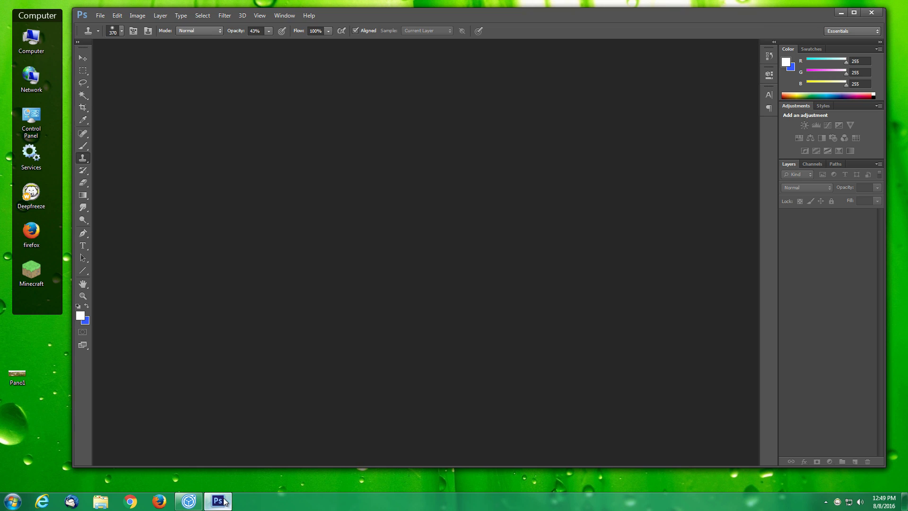
click(28, 380)
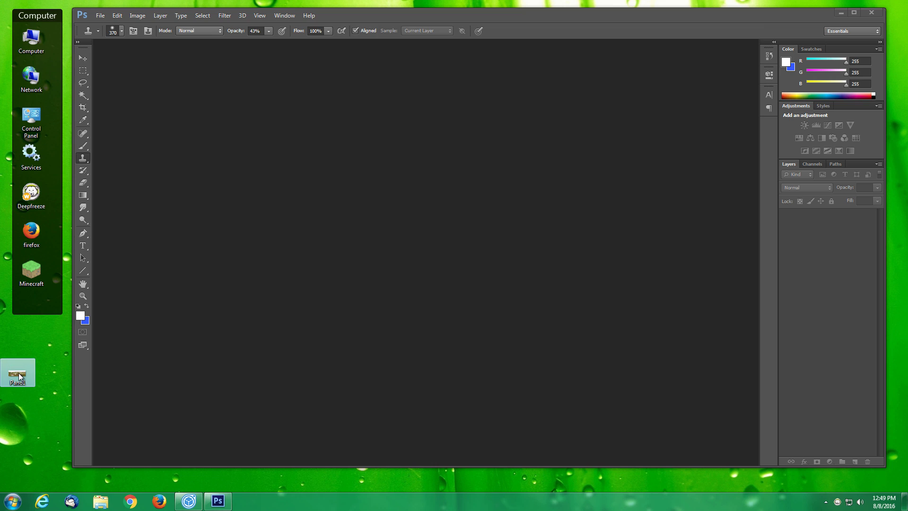
drag(18, 372, 390, 188)
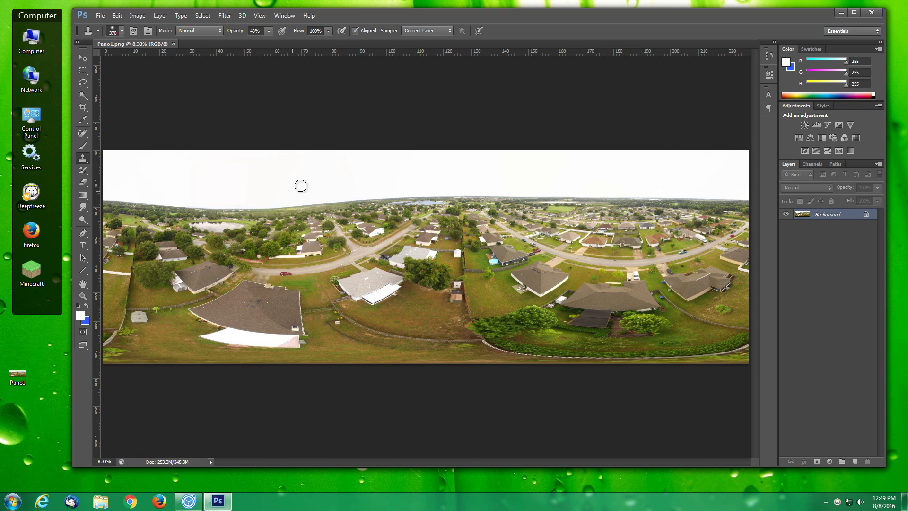
Step: Extend the canvas to a height of 8192 pixels, using pixel units and anchoring the image at its bottom-left corner
click(138, 15)
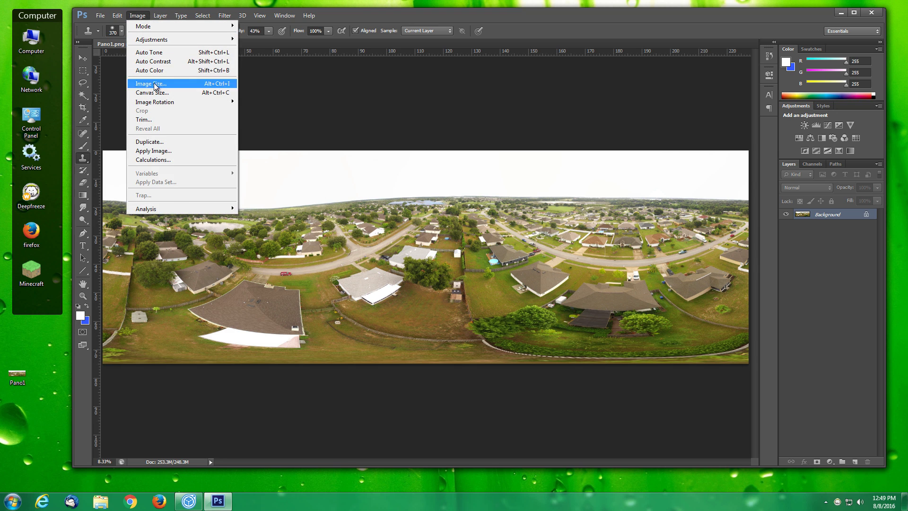
click(151, 92)
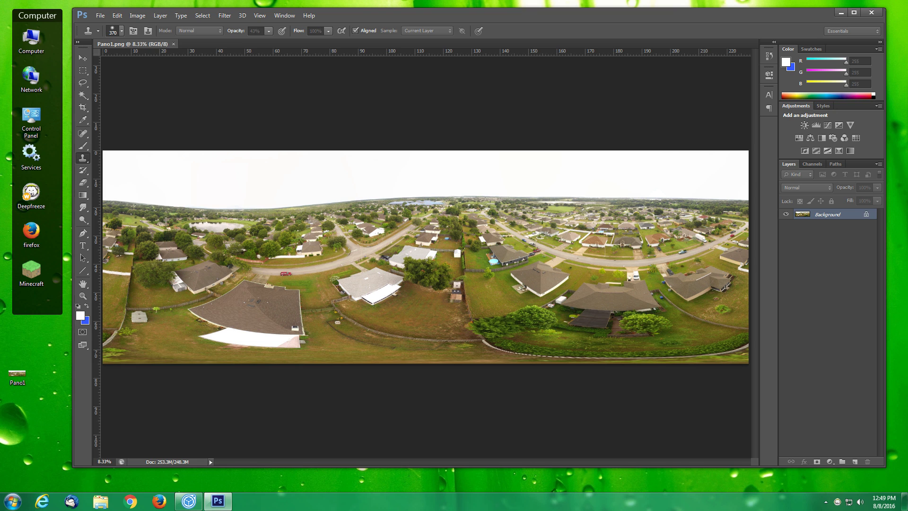
drag(373, 171, 381, 197)
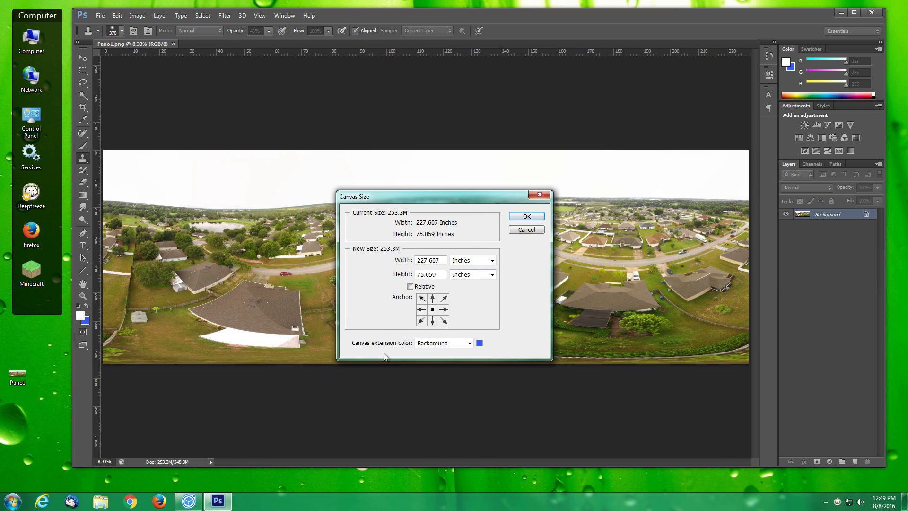
click(473, 261)
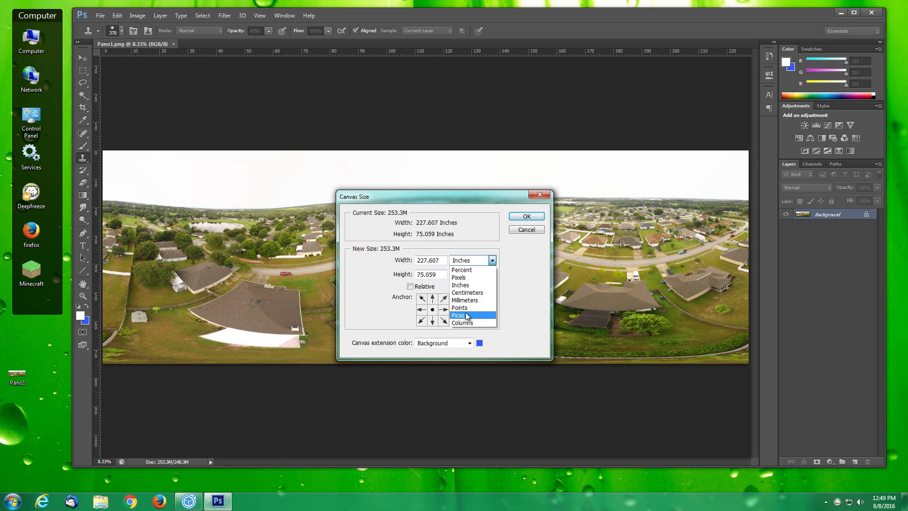
click(465, 278)
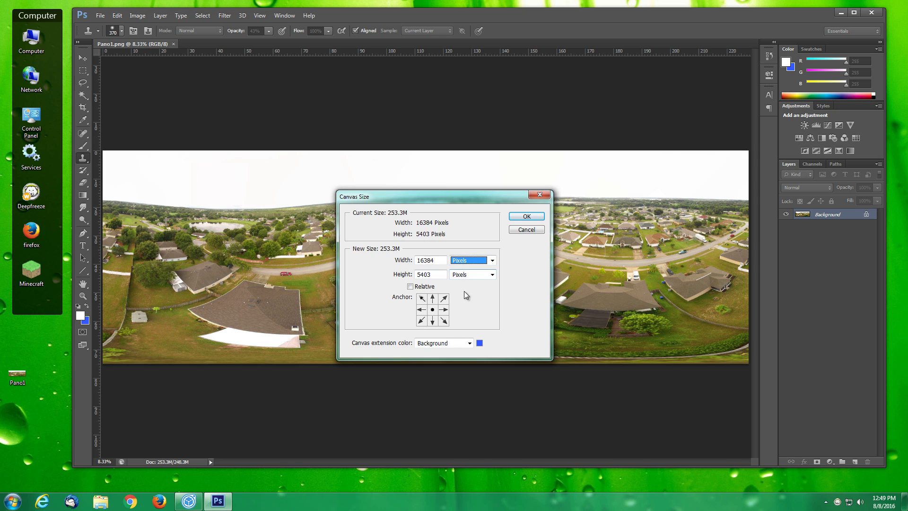
click(421, 321)
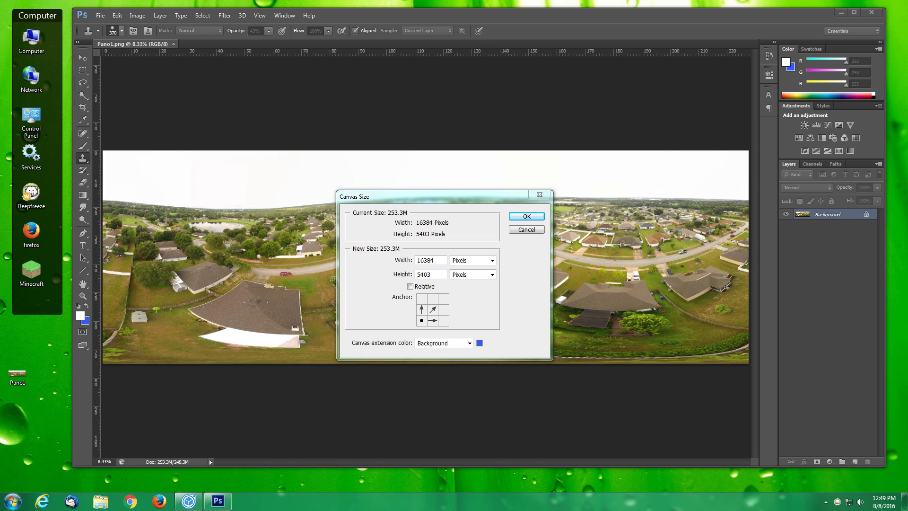
click(429, 275)
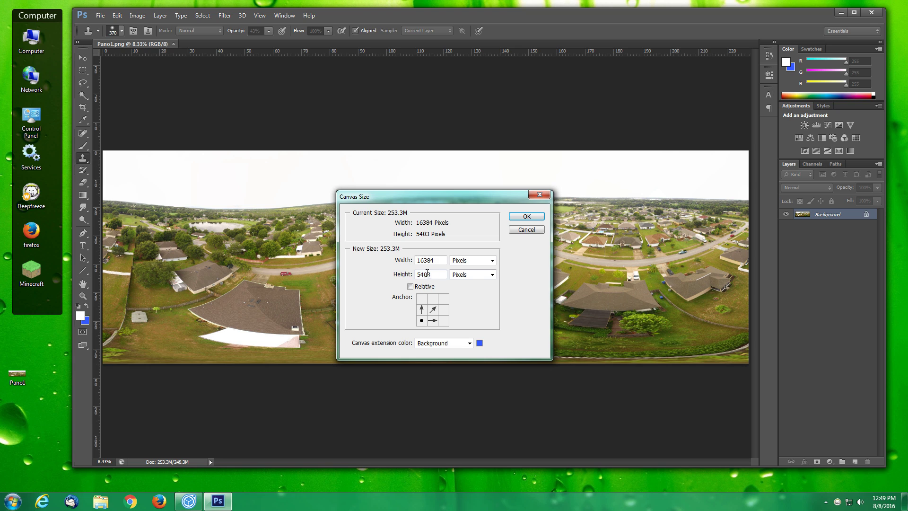
click(393, 273)
text(8192)
click(430, 260)
click(533, 218)
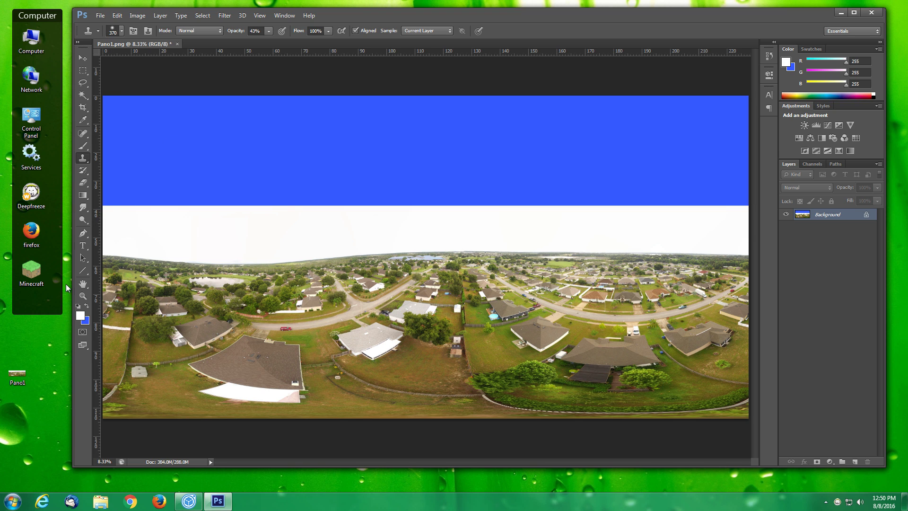
Step: Select a thin horizontal strip of the white sky across the full width of the image with the Rectangular Marquee
click(83, 297)
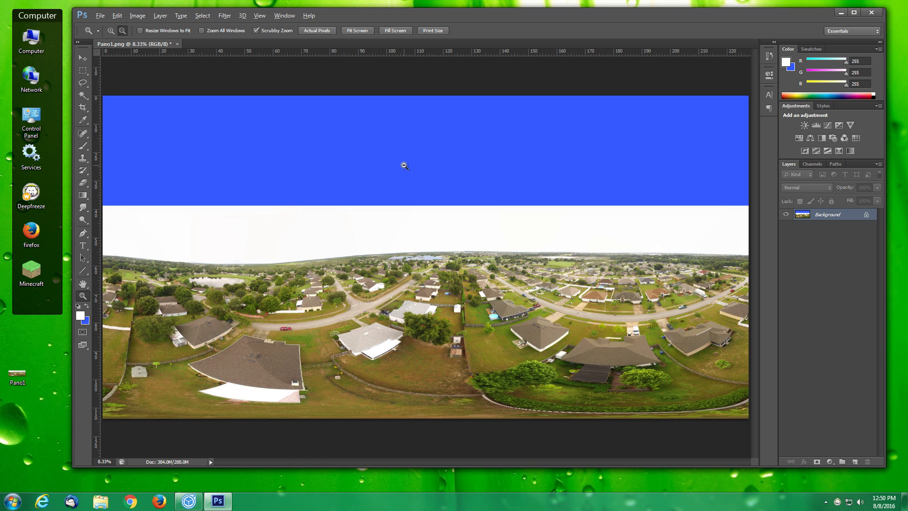
alt+click(405, 165)
click(83, 70)
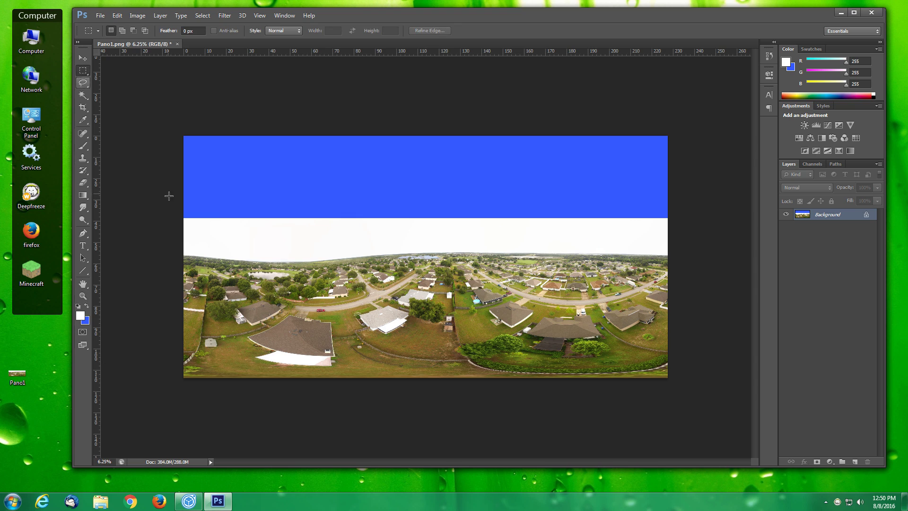
drag(178, 232, 693, 235)
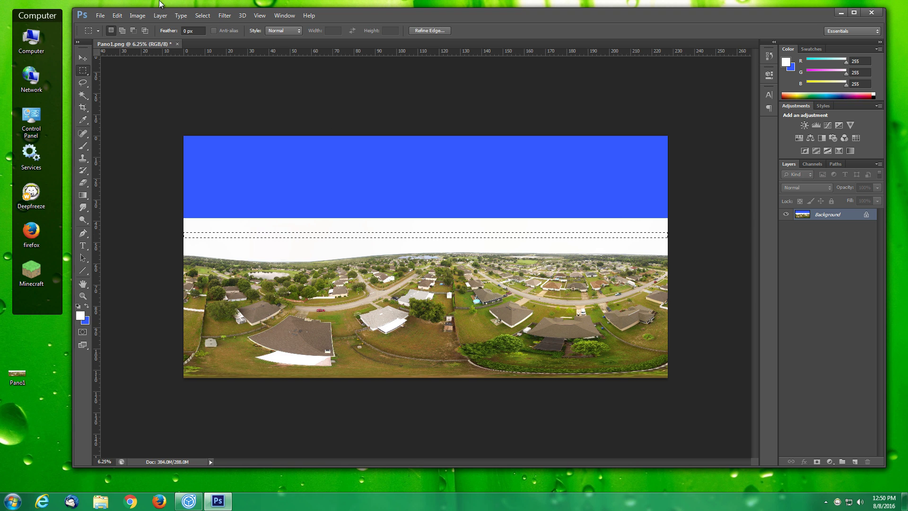
Step: Scale the selected sky strip upward to just past the canvas's top edge, covering the blue area, and deselect it
click(118, 16)
mouse_move(147, 200)
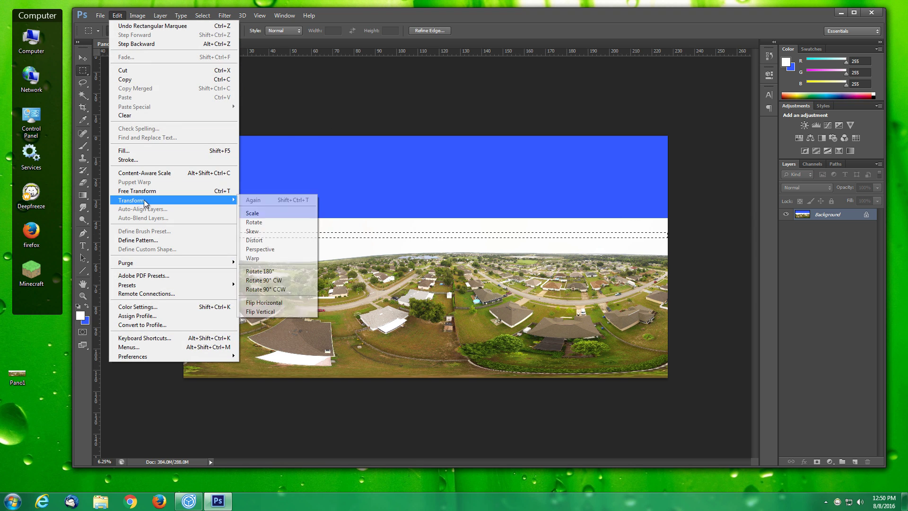
click(245, 213)
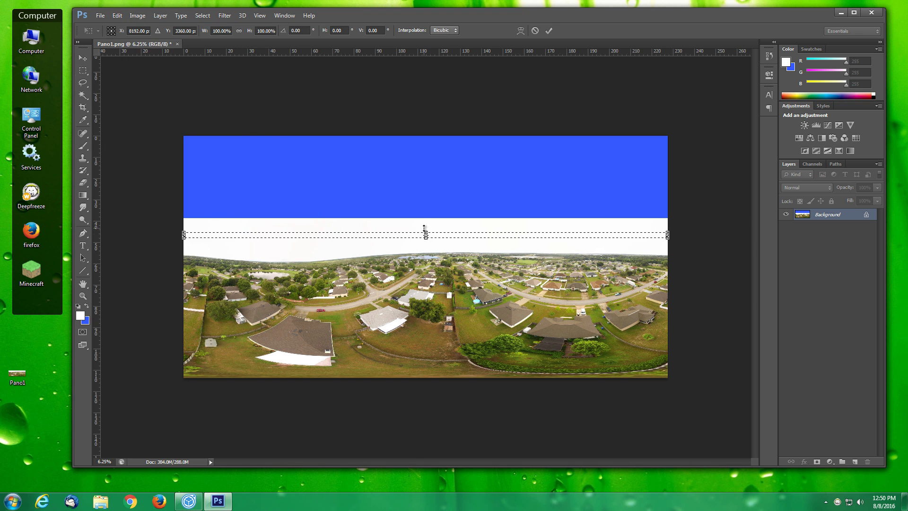
drag(426, 232, 445, 126)
key(Return)
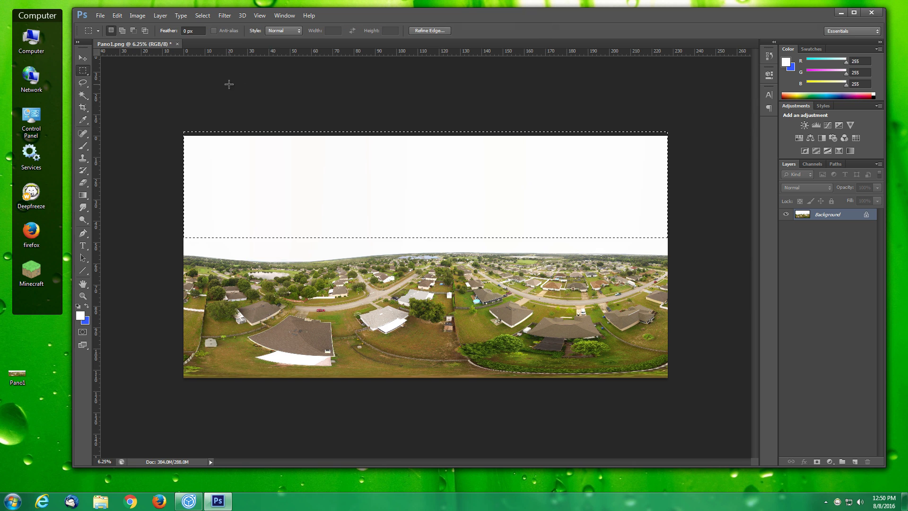
click(229, 85)
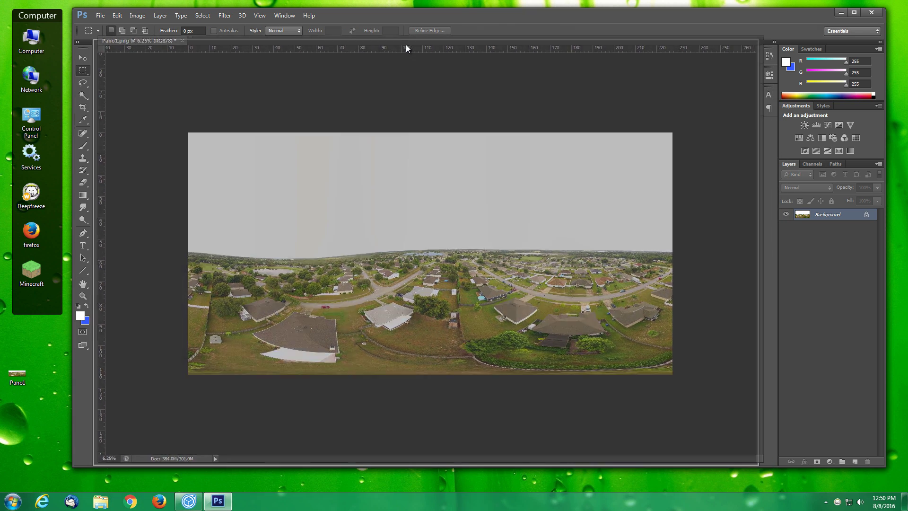
drag(404, 53, 427, 55)
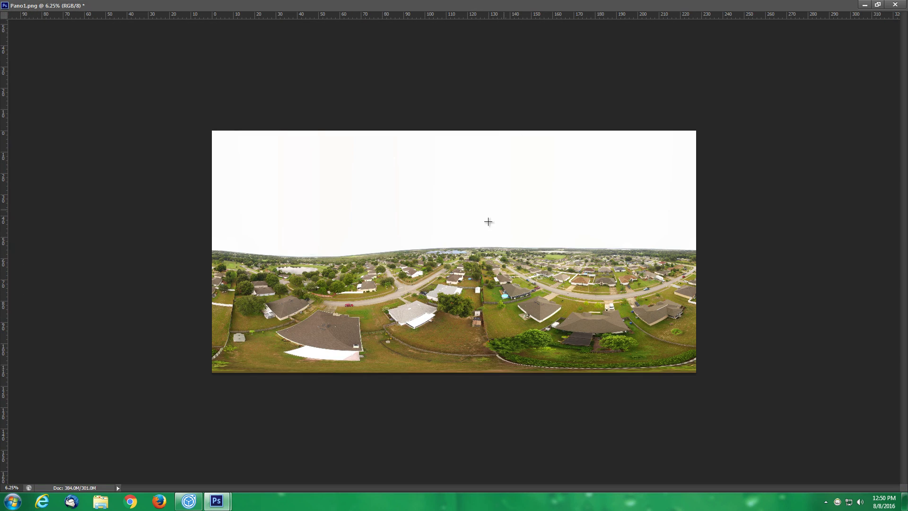
click(877, 5)
drag(501, 47, 558, 49)
click(101, 15)
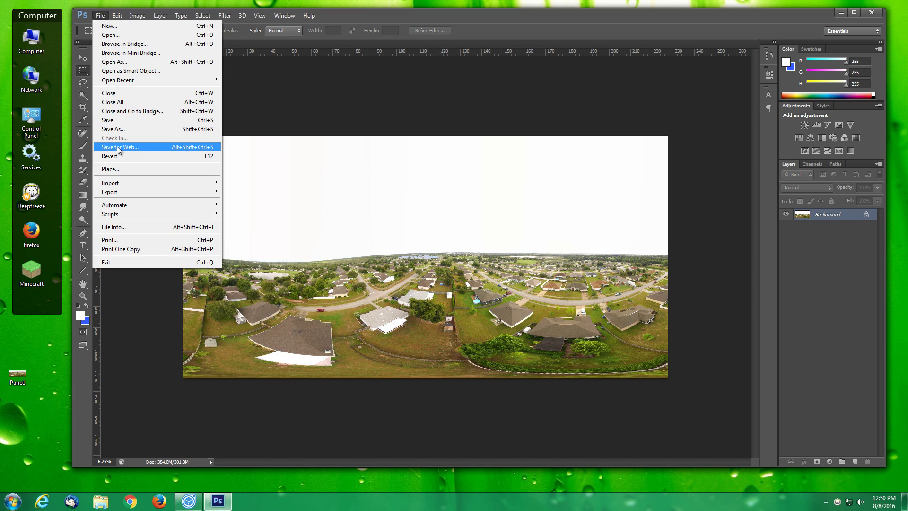
click(113, 129)
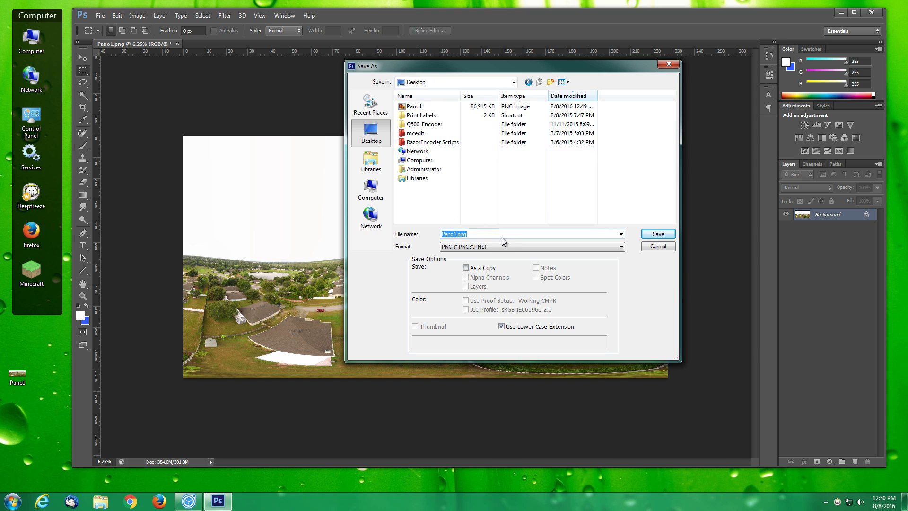
text(Pano2)
click(512, 248)
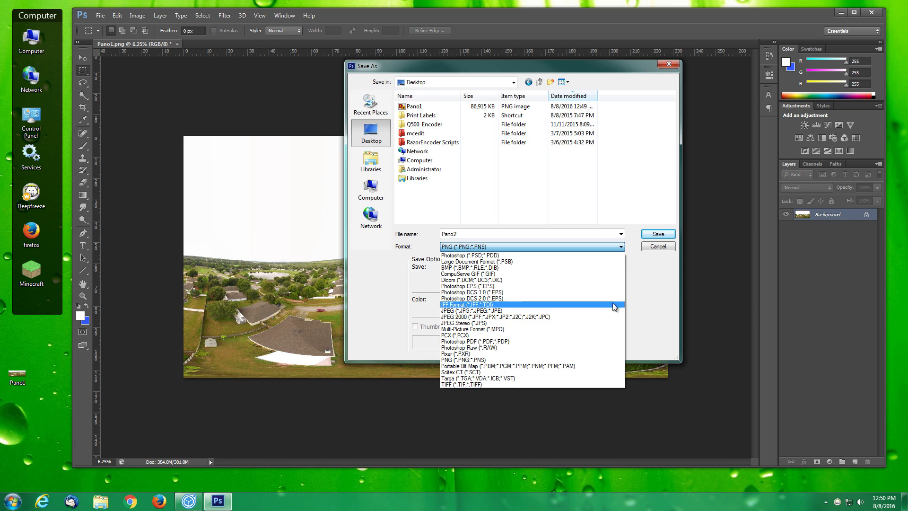
click(636, 298)
click(658, 247)
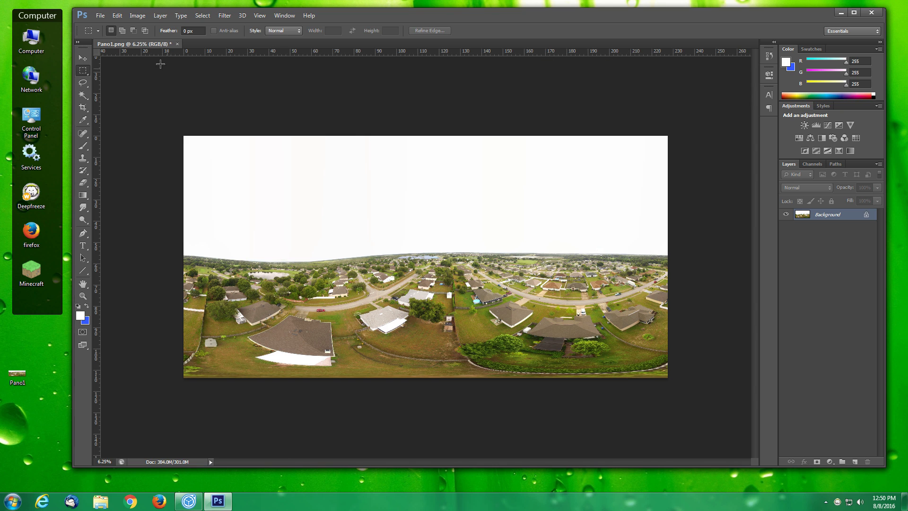
Step: Resize the panorama image to 10000 × 5000 pixels with its proportions constrained
click(138, 16)
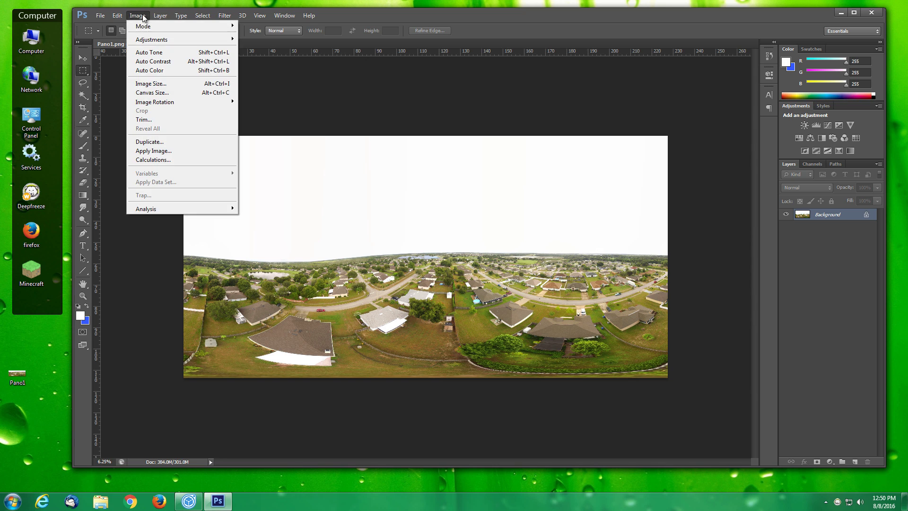
click(166, 84)
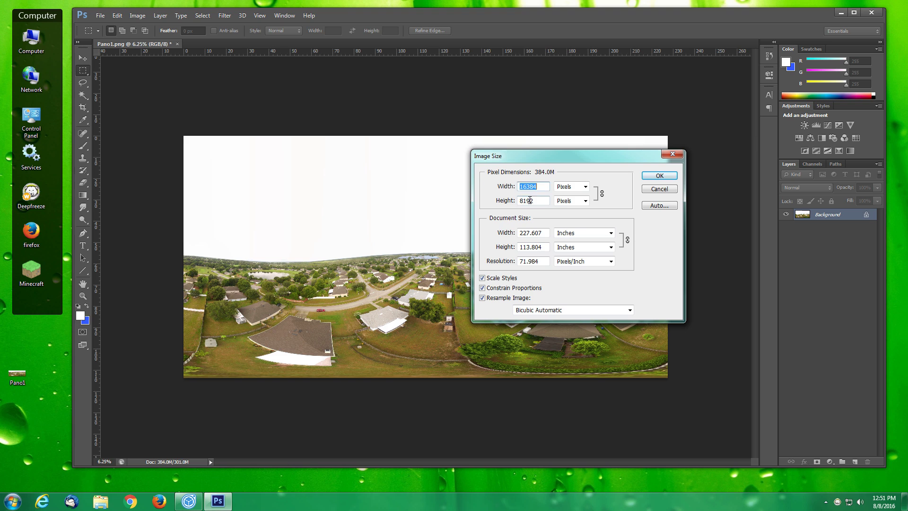
click(529, 200)
drag(545, 187, 489, 183)
text(10000)
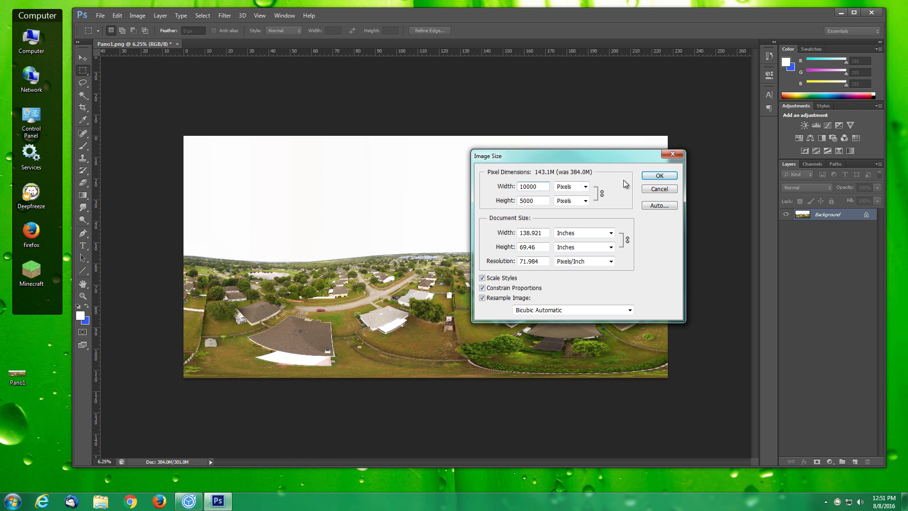
click(648, 176)
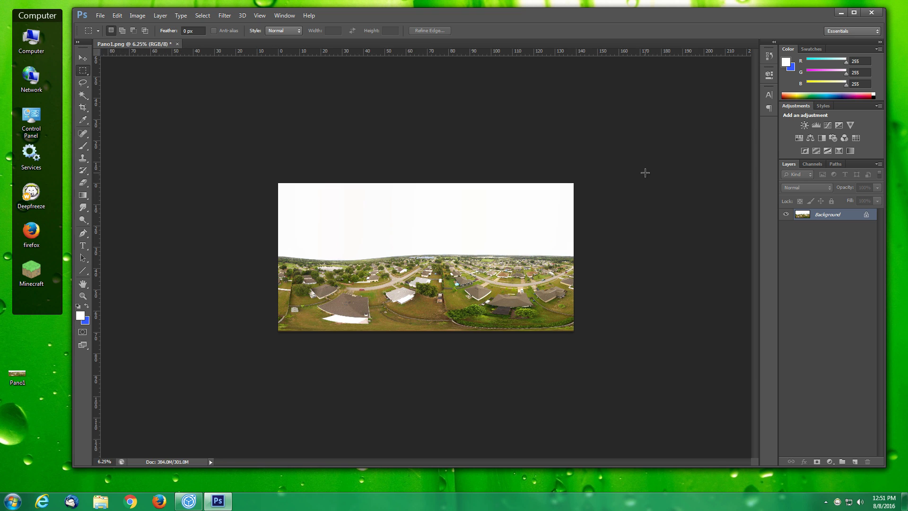
Step: Save the resized panorama to the desktop as a JPEG named Pano2, with maximum quality 11 and the Progressive format option
click(100, 15)
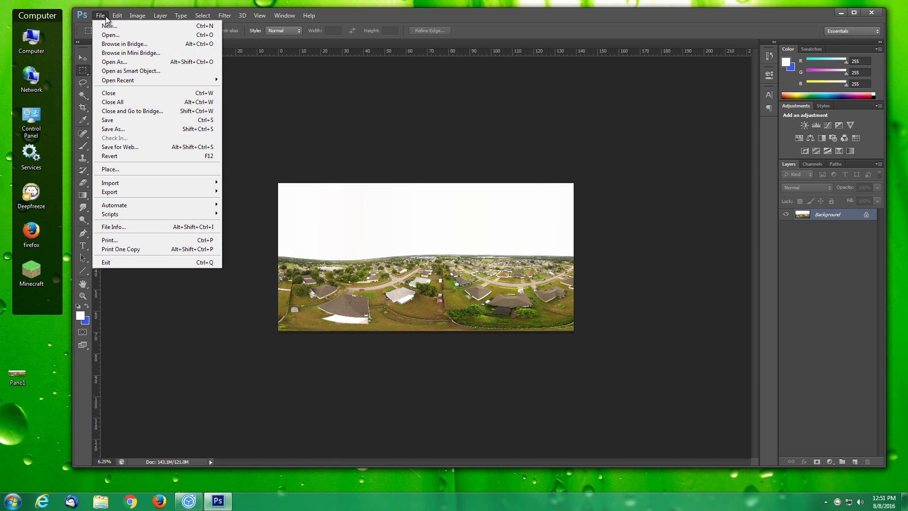
click(124, 129)
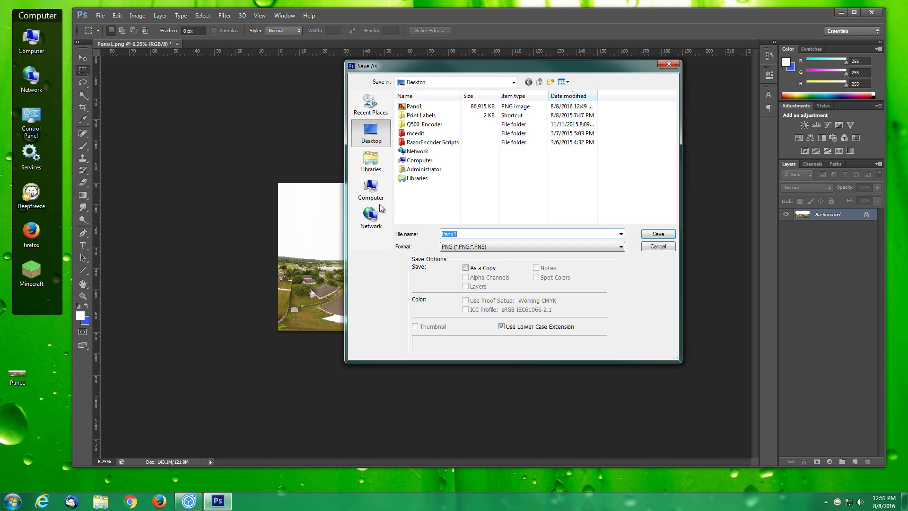
click(509, 250)
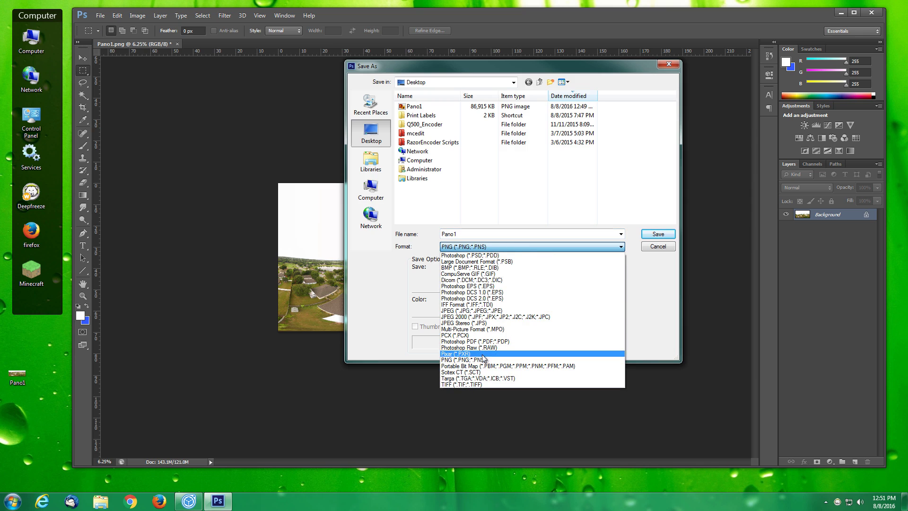
click(478, 310)
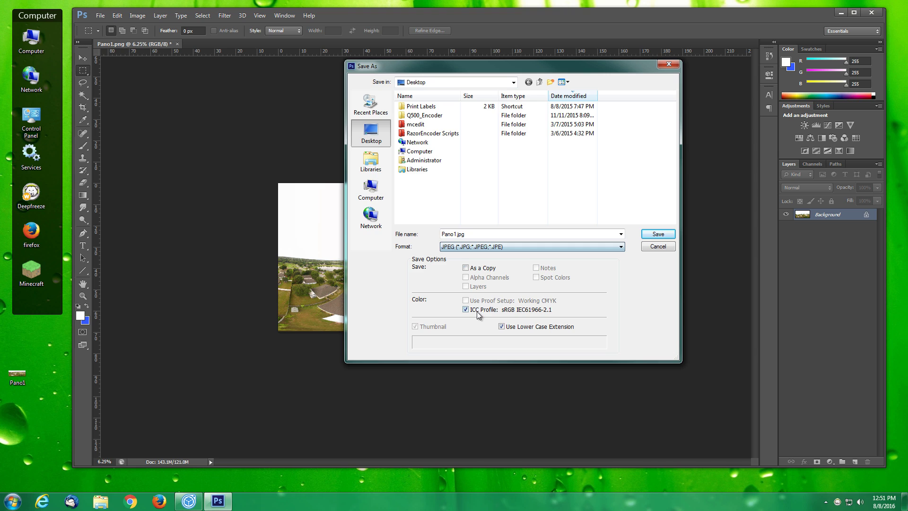
click(487, 235)
text(P)
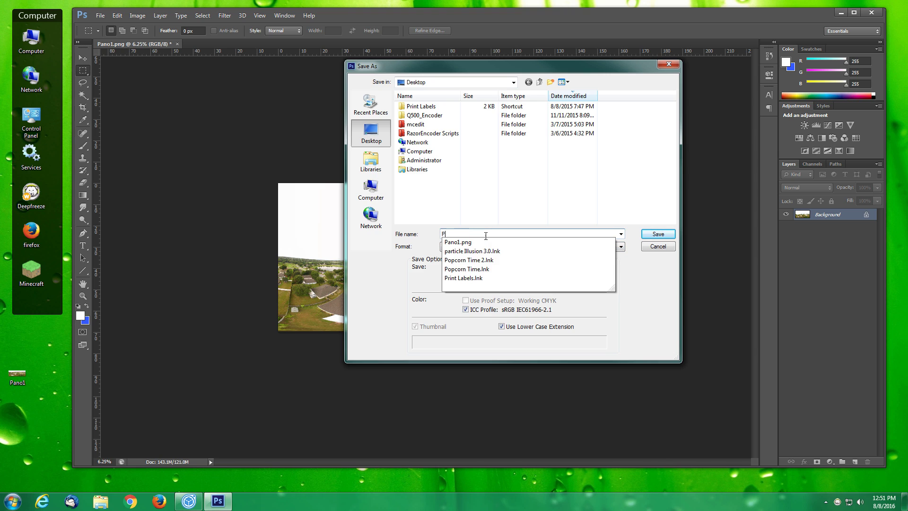
text(ano2)
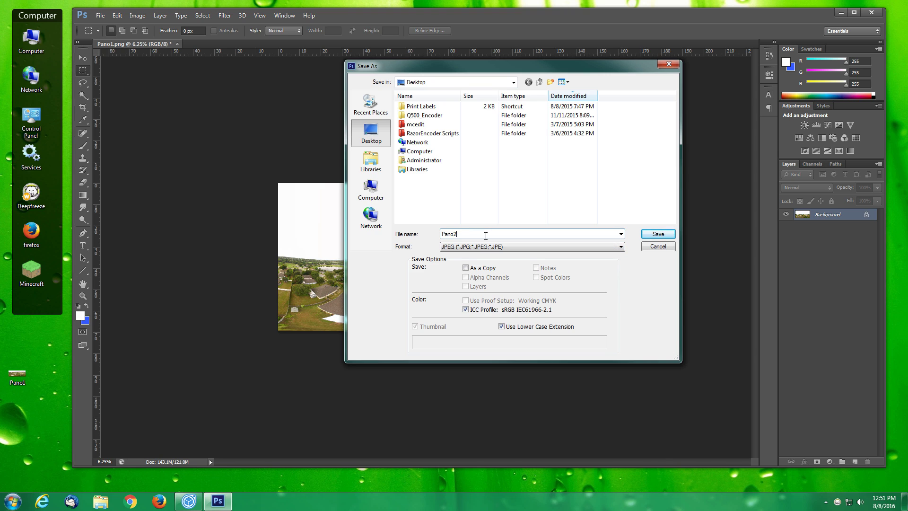
click(668, 236)
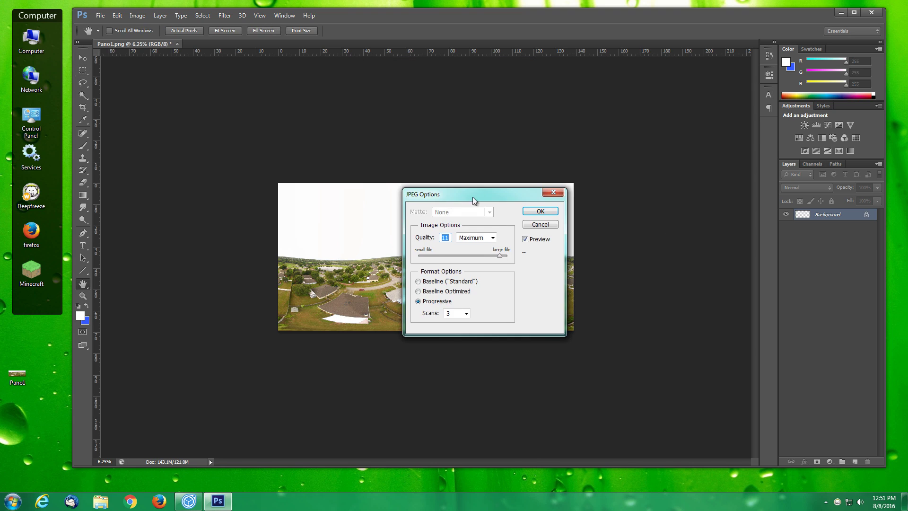
click(542, 212)
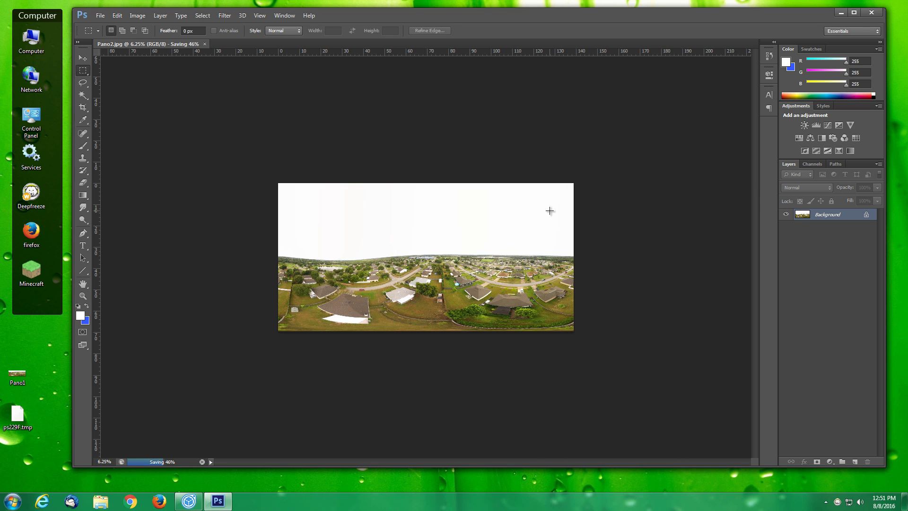
Step: Look around the panorama in the 360-degree view, examining the sky, the horizon and the ground in different directions
click(841, 14)
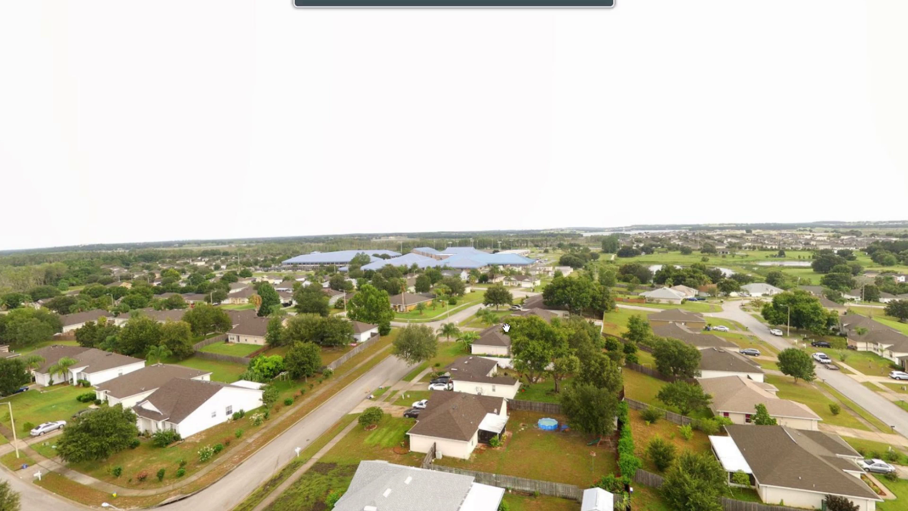
drag(544, 346, 735, 273)
drag(616, 333, 511, 489)
drag(611, 79, 375, 306)
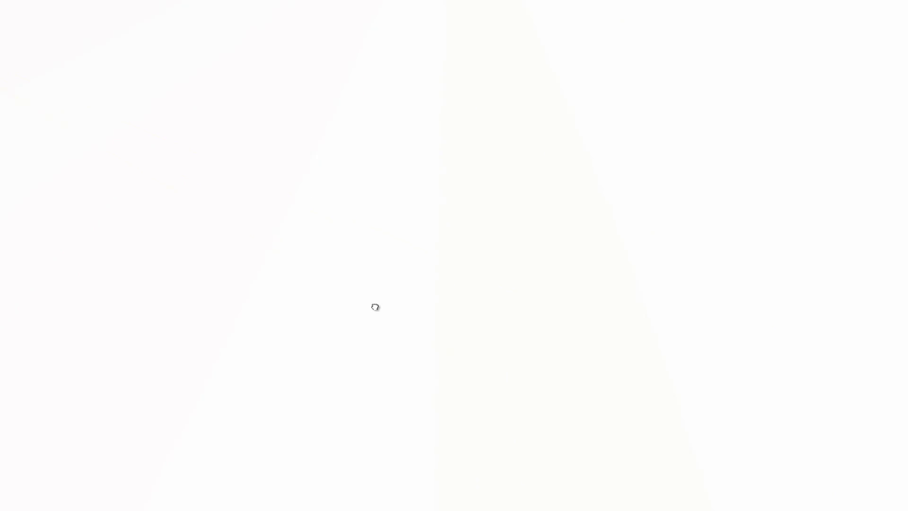
drag(430, 58, 574, 97)
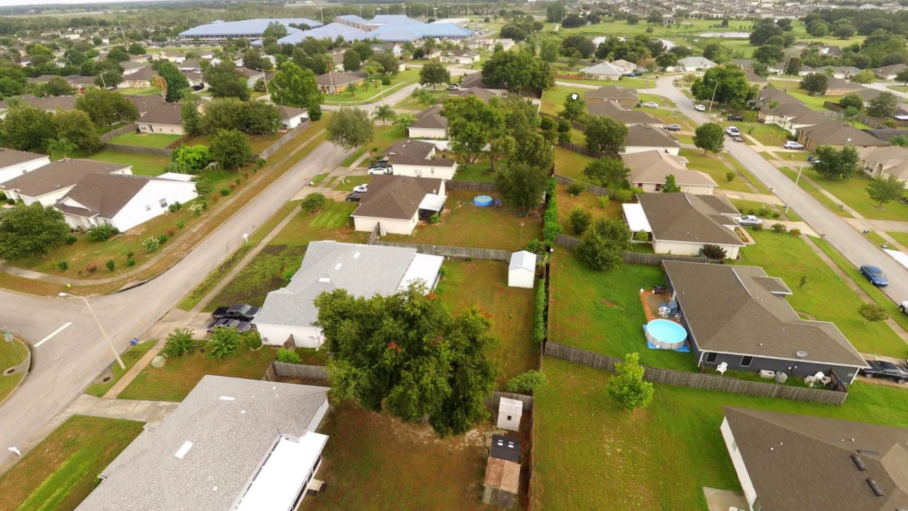
drag(267, 351, 673, 208)
drag(369, 209, 674, 249)
drag(650, 92, 577, 252)
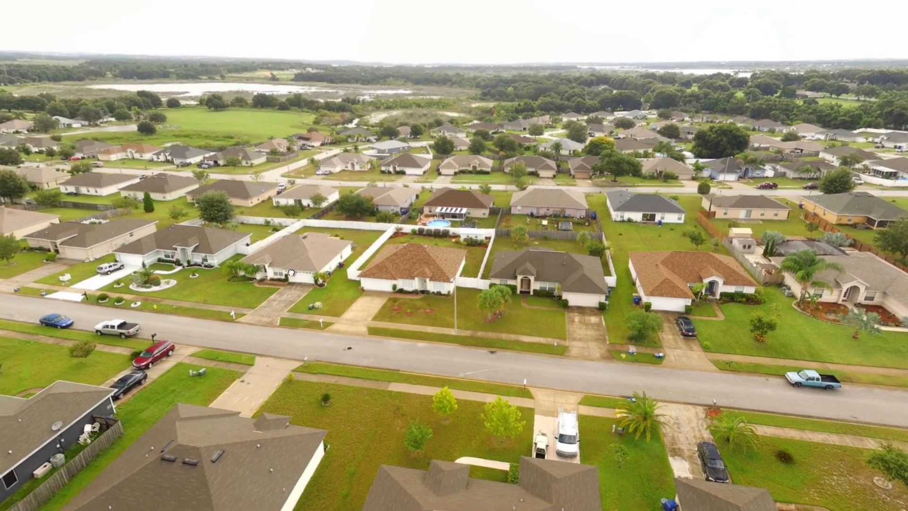
drag(290, 272, 213, 166)
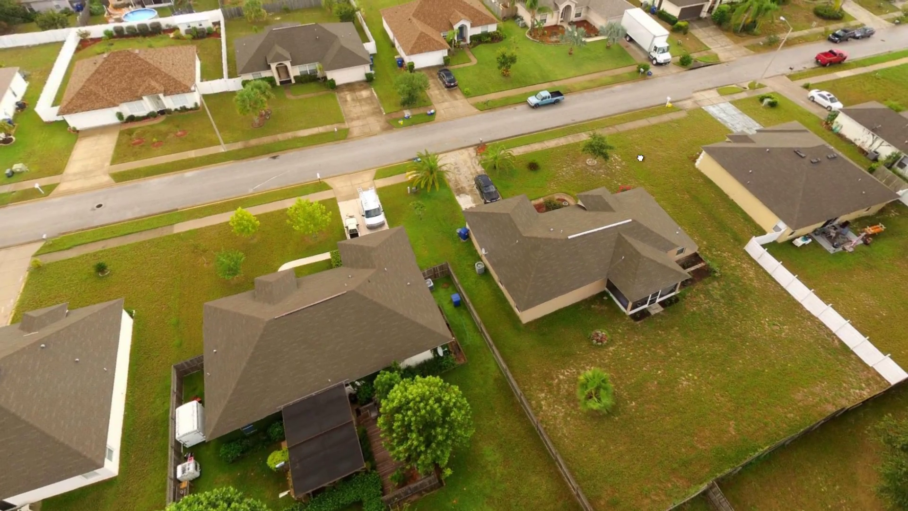
drag(610, 208, 775, 90)
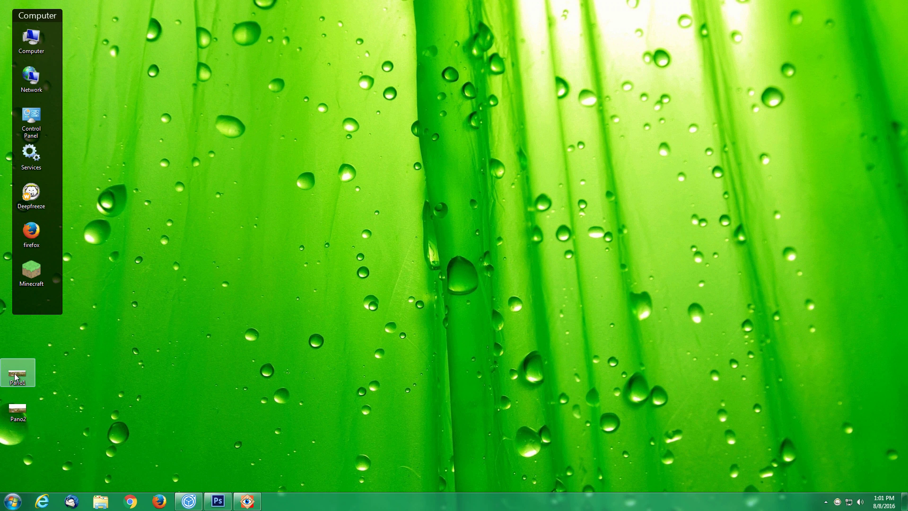
Step: Open the detailed file properties of Pano2 on the desktop and set the camera maker to Ricoh
right_click(18, 415)
click(59, 406)
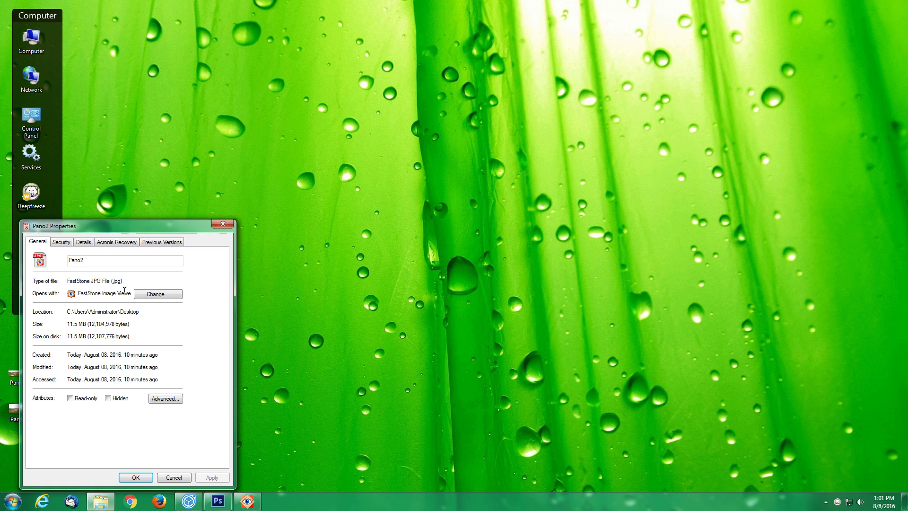
drag(140, 232, 457, 127)
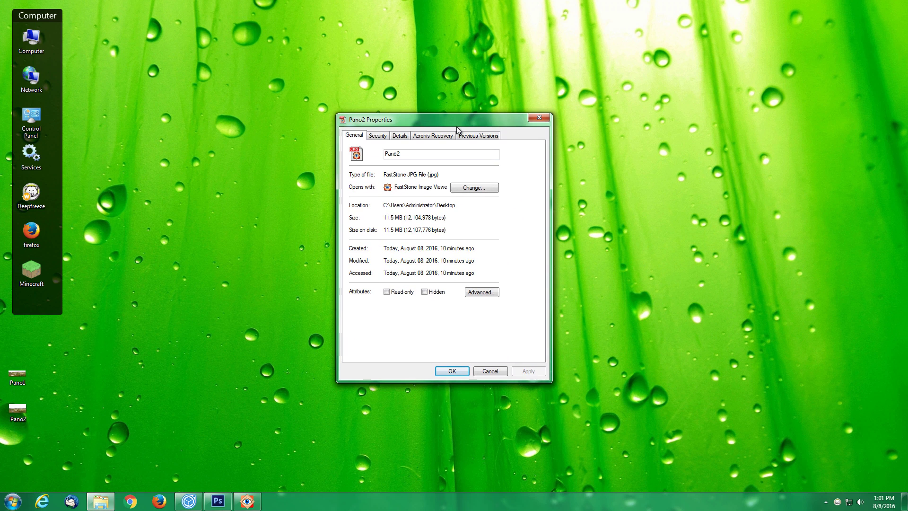
click(399, 136)
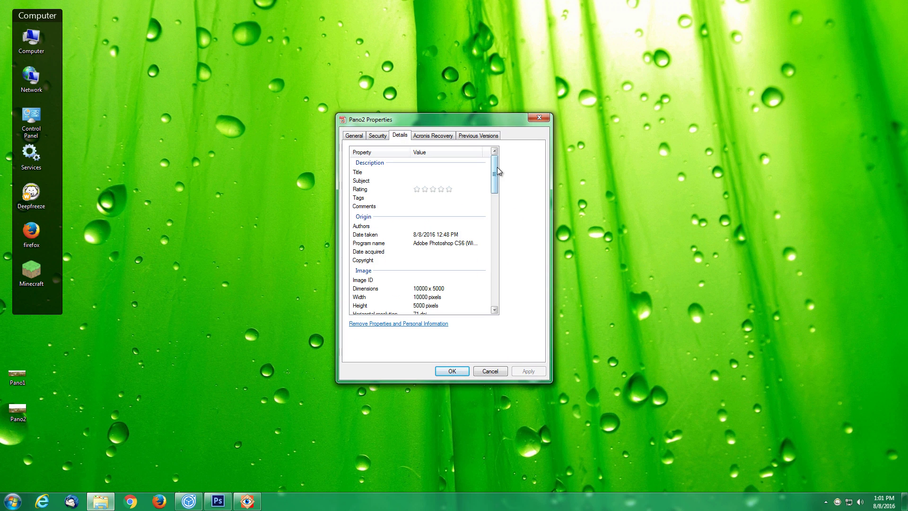
drag(497, 169, 495, 200)
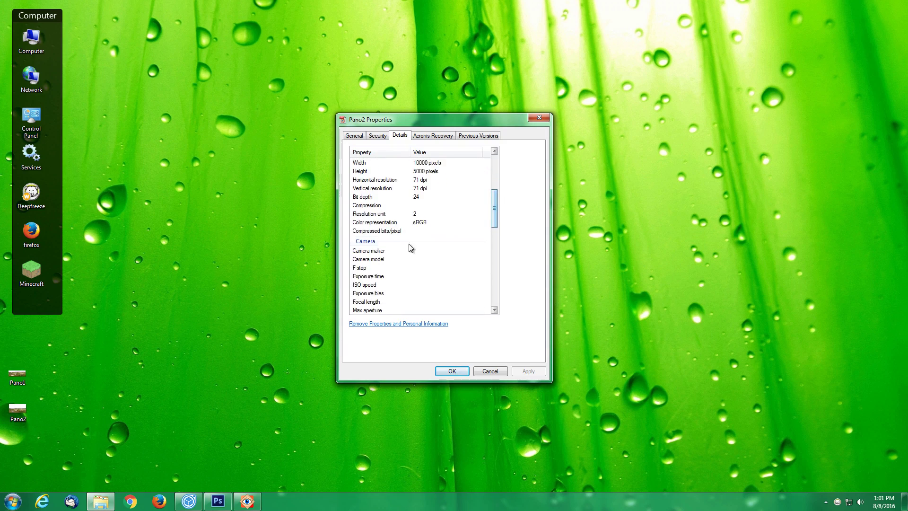
click(336, 249)
click(410, 247)
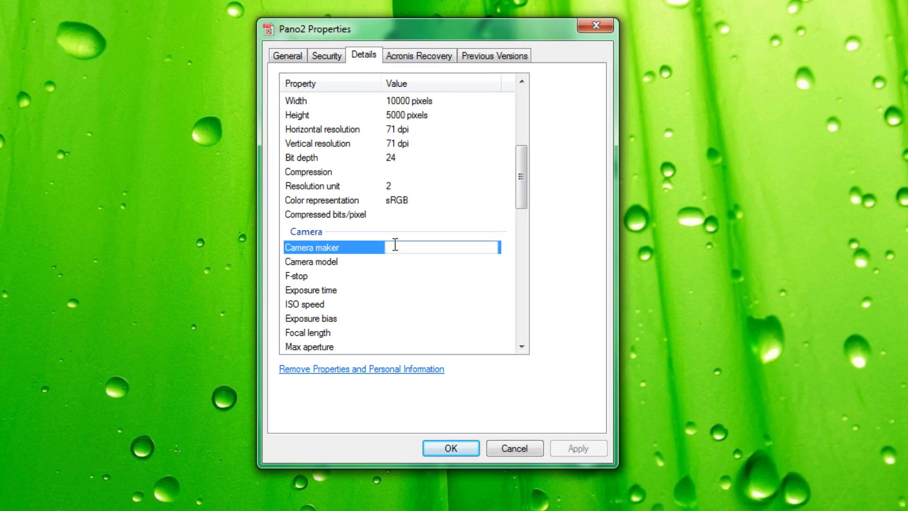
right_click(412, 249)
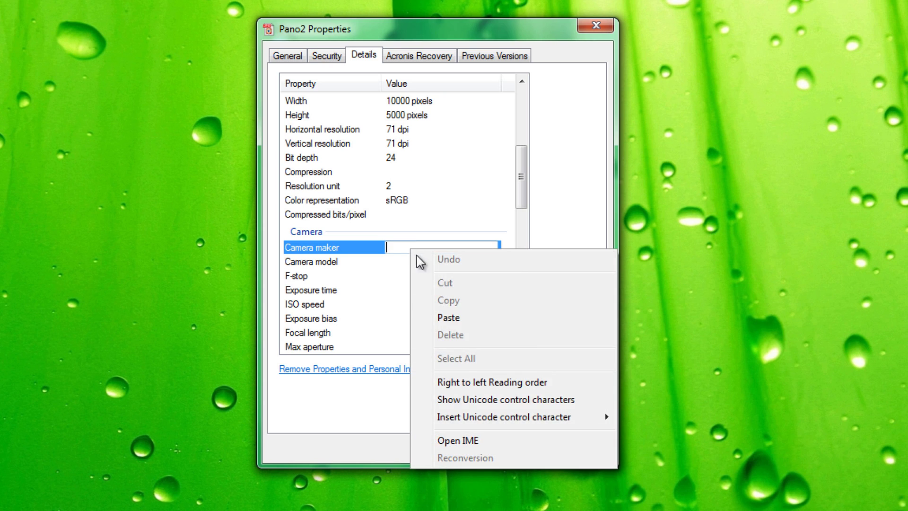
click(458, 317)
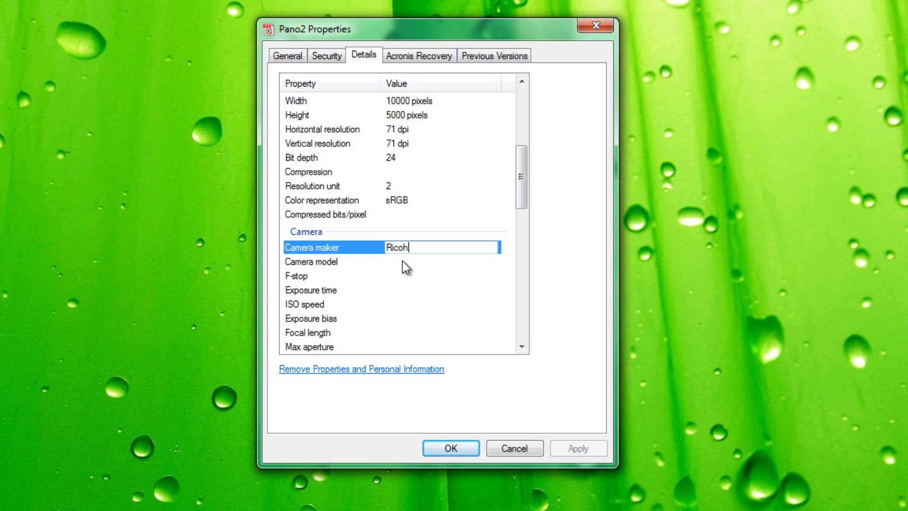
Step: Set the camera model in the Pano2 file properties to Ricoh Theta S
click(295, 263)
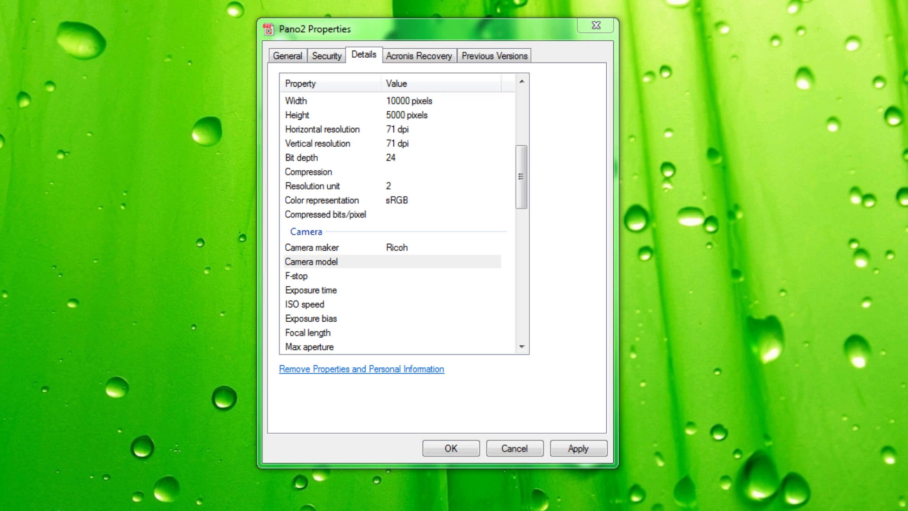
click(396, 263)
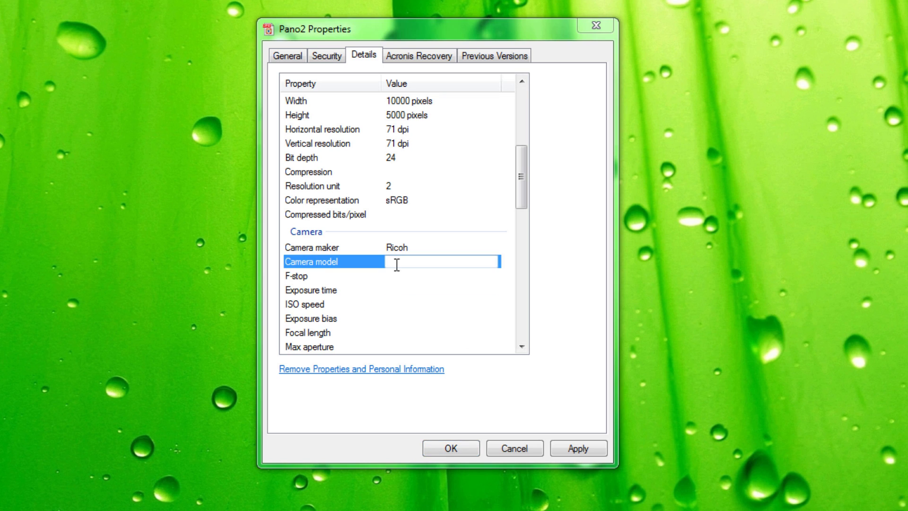
right_click(413, 263)
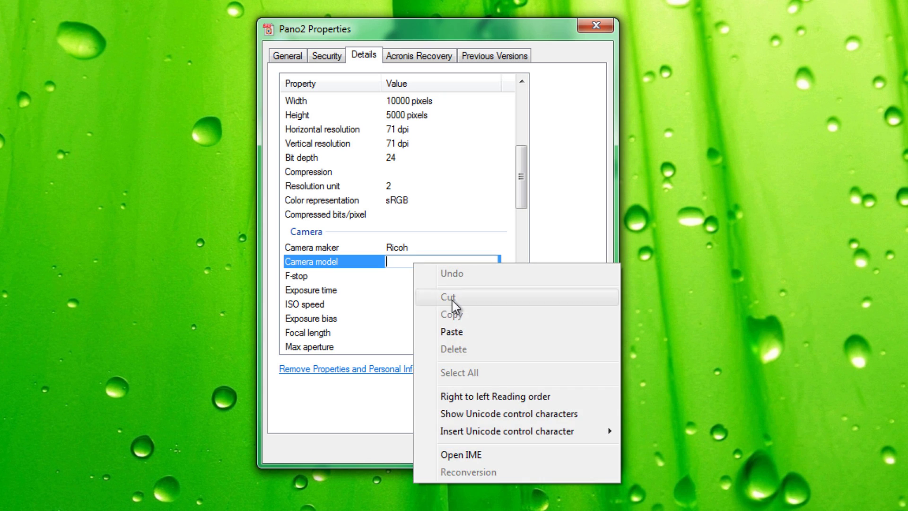
click(455, 333)
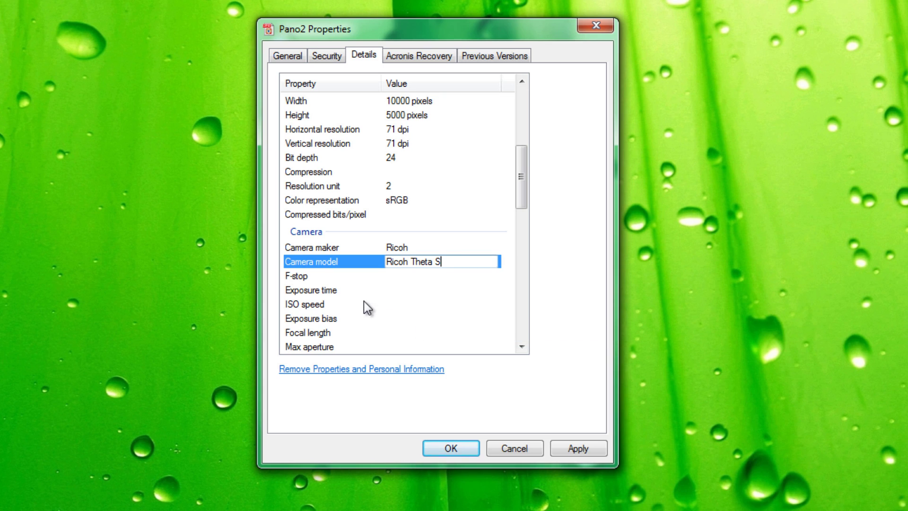
Step: Re-enter Ricoh as the camera maker of Pano2 and accept the property changes
click(324, 233)
click(345, 247)
click(394, 247)
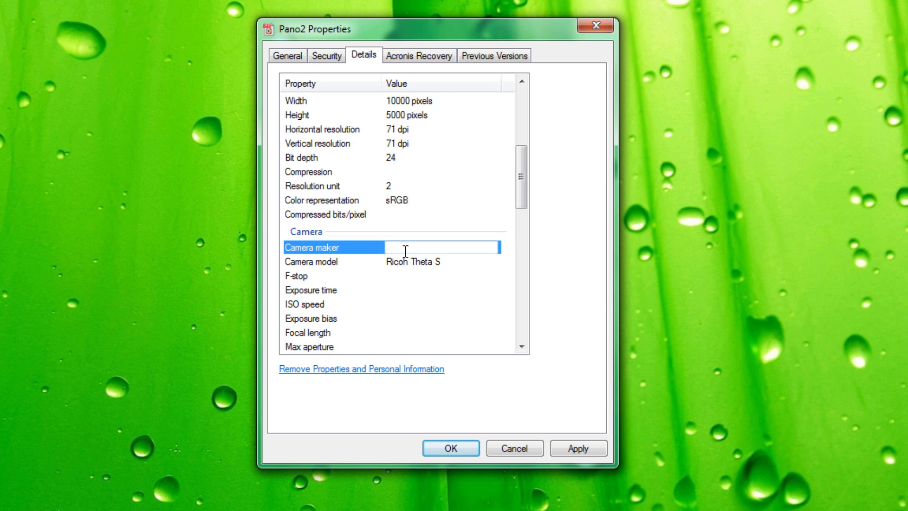
text(Ricoh)
key(Tab)
click(511, 270)
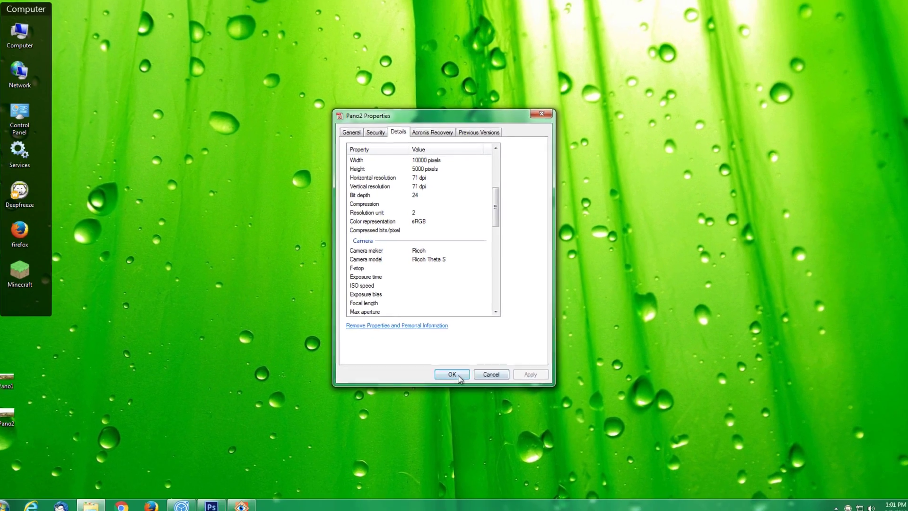
click(451, 406)
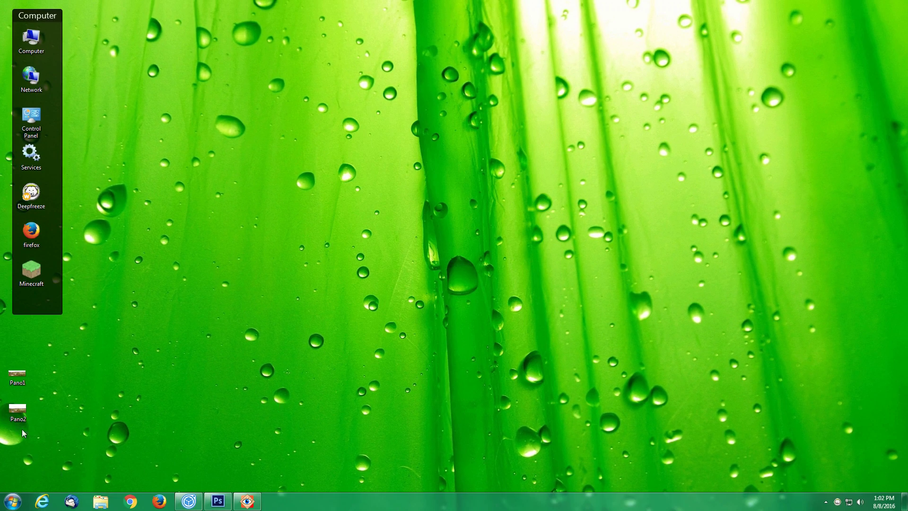
mouse_move(28, 414)
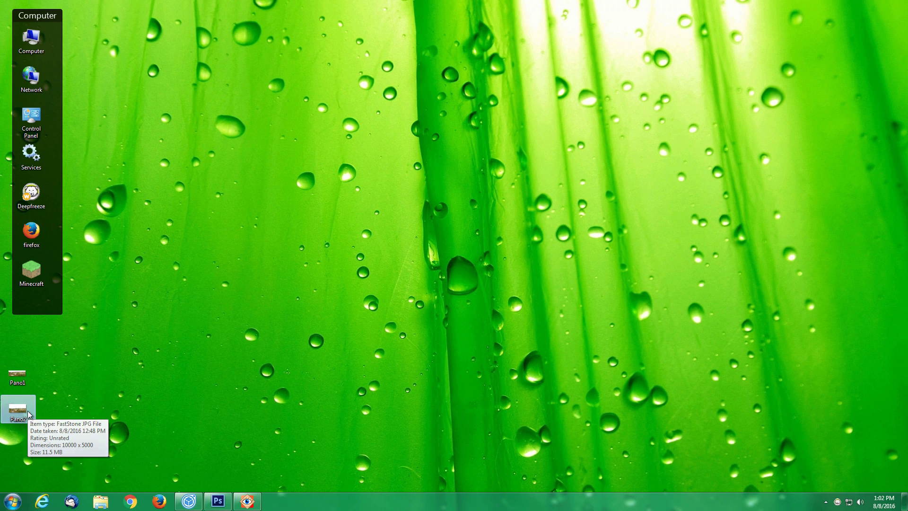